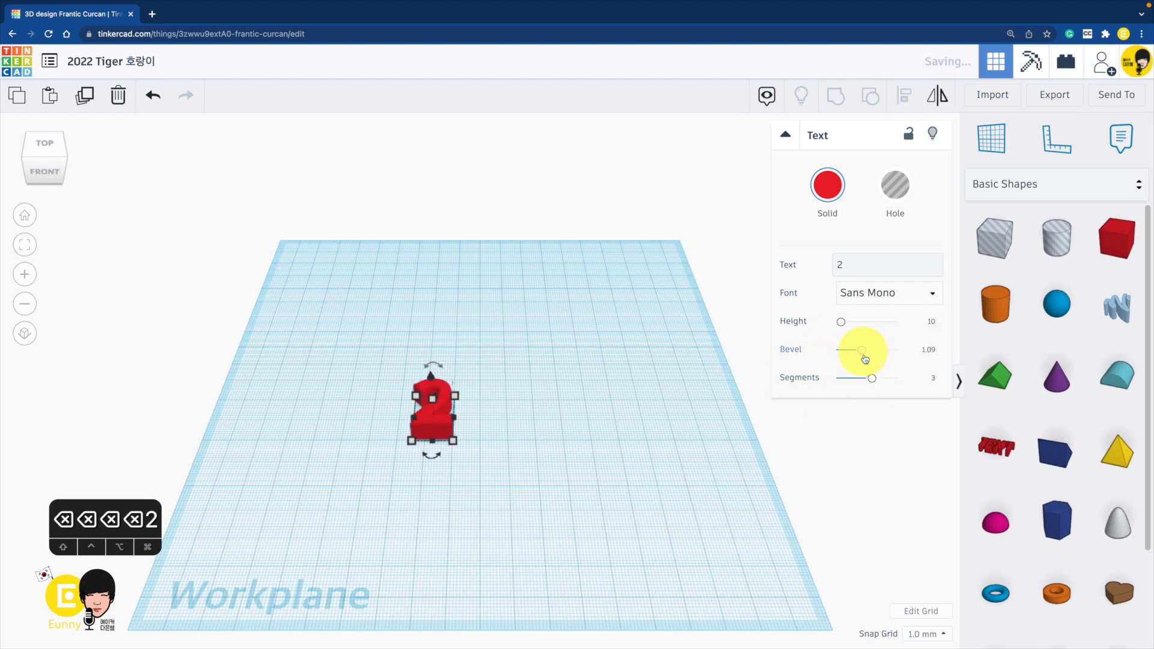
# Set the segments of the text 2 to 0 and place a copy of it to its right
pyautogui.moveTo(868, 380); pyautogui.dragTo(811, 381)
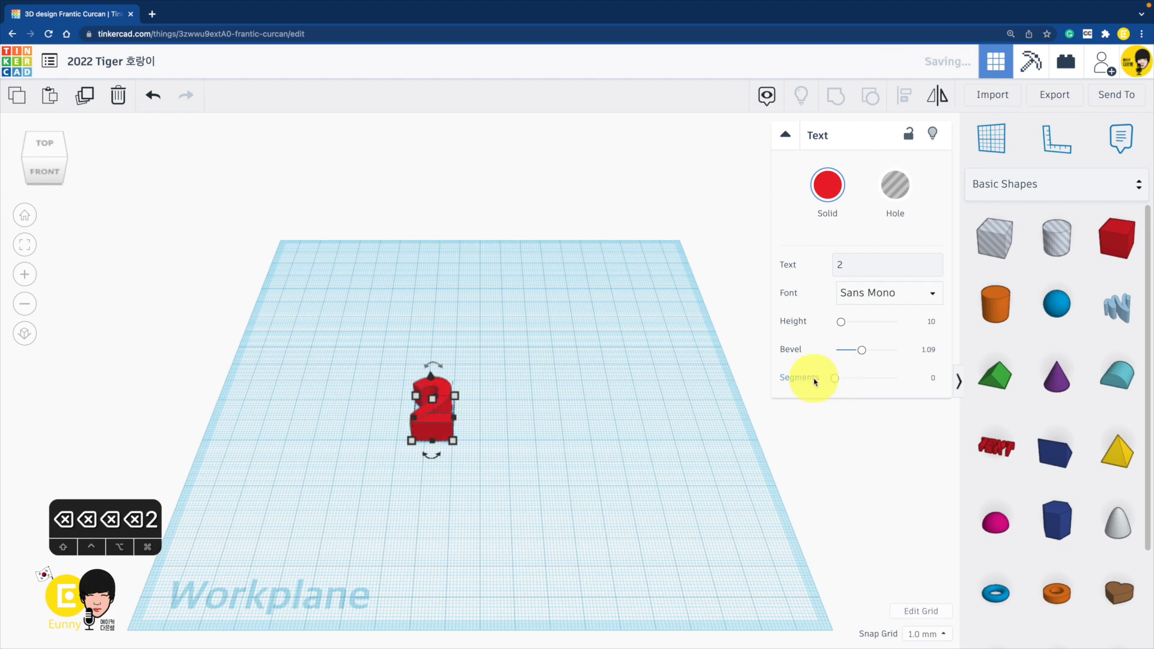
pyautogui.moveTo(625, 379); pyautogui.dragTo(629, 406, button='right')
pyautogui.click(622, 415)
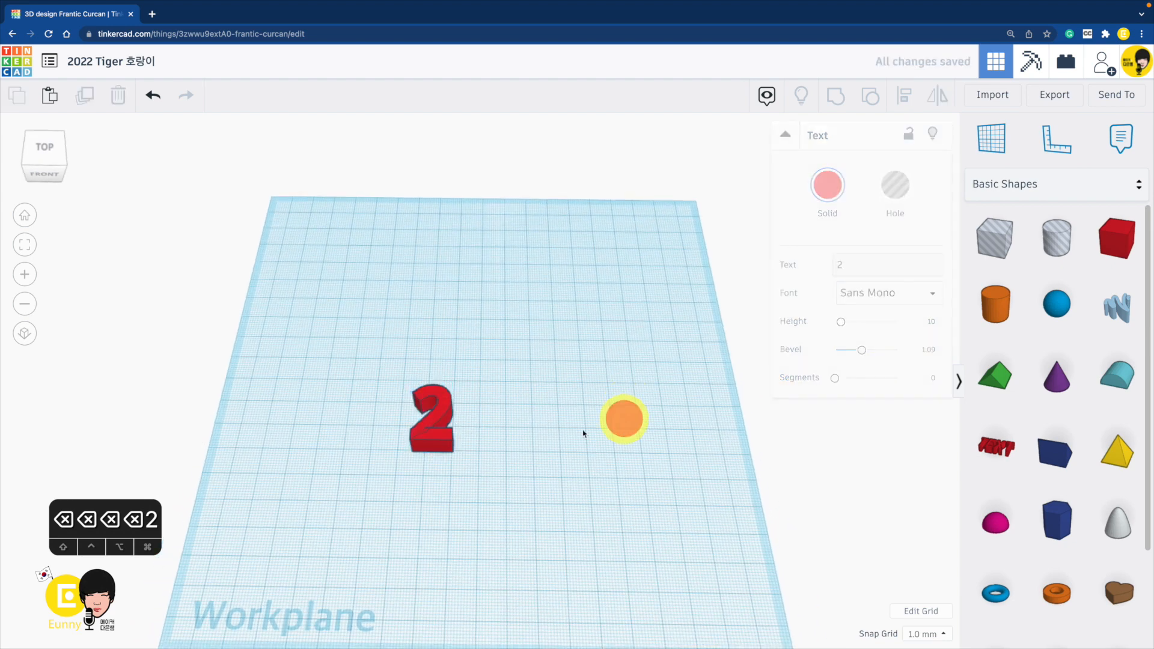
pyautogui.click(438, 435)
pyautogui.press('super+c')
pyautogui.press('super+v')
pyautogui.moveTo(458, 443); pyautogui.dragTo(494, 439)
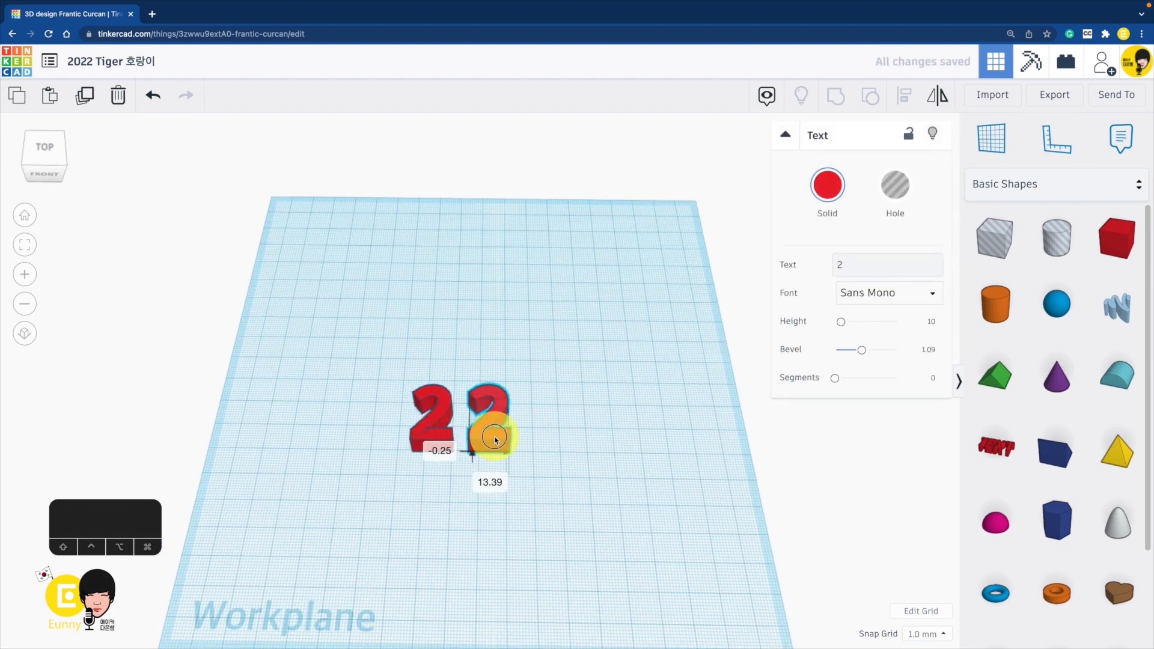
# Shift the first 2 further left and add another copy beside it with its text changed to 0, forming 20
pyautogui.moveTo(367, 432); pyautogui.dragTo(419, 418)
pyautogui.press('super+v')
pyautogui.click(861, 263)
pyautogui.write('0')
# Copy the remaining 2 and place the copy between it and the 0 to complete 2022
pyautogui.click(486, 431)
pyautogui.press('super+c')
pyautogui.press('super+v')
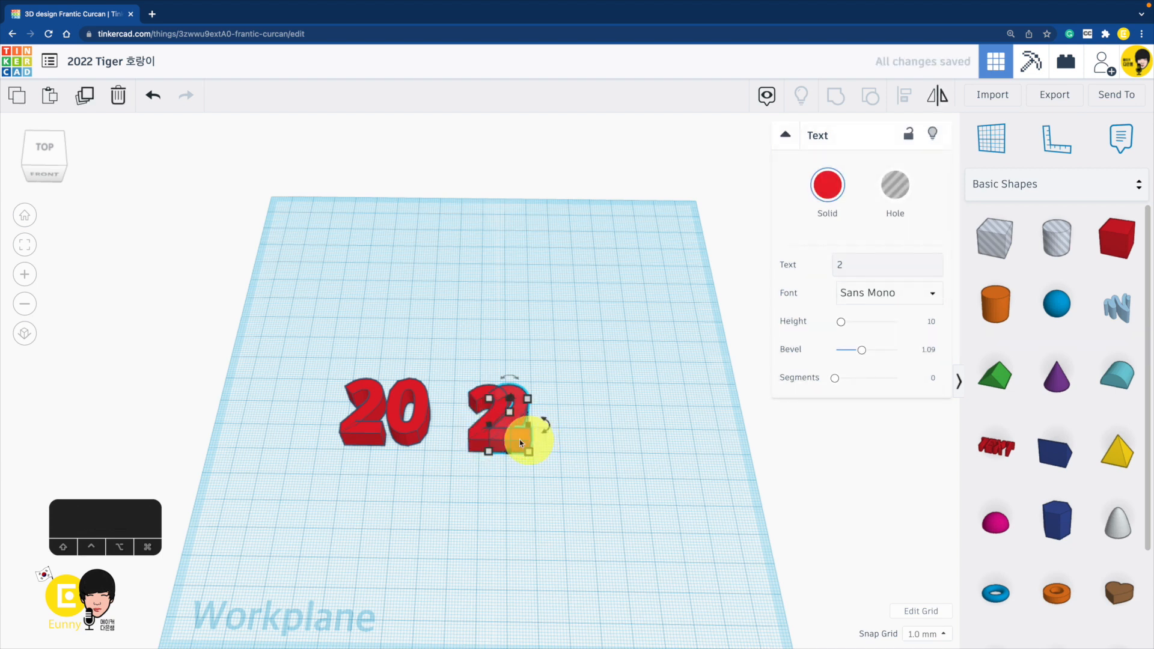
pyautogui.moveTo(518, 439); pyautogui.dragTo(450, 439)
# Select all four digits of 2022 and move them together toward the left edge of the workplane
pyautogui.moveTo(511, 471); pyautogui.dragTo(309, 399)
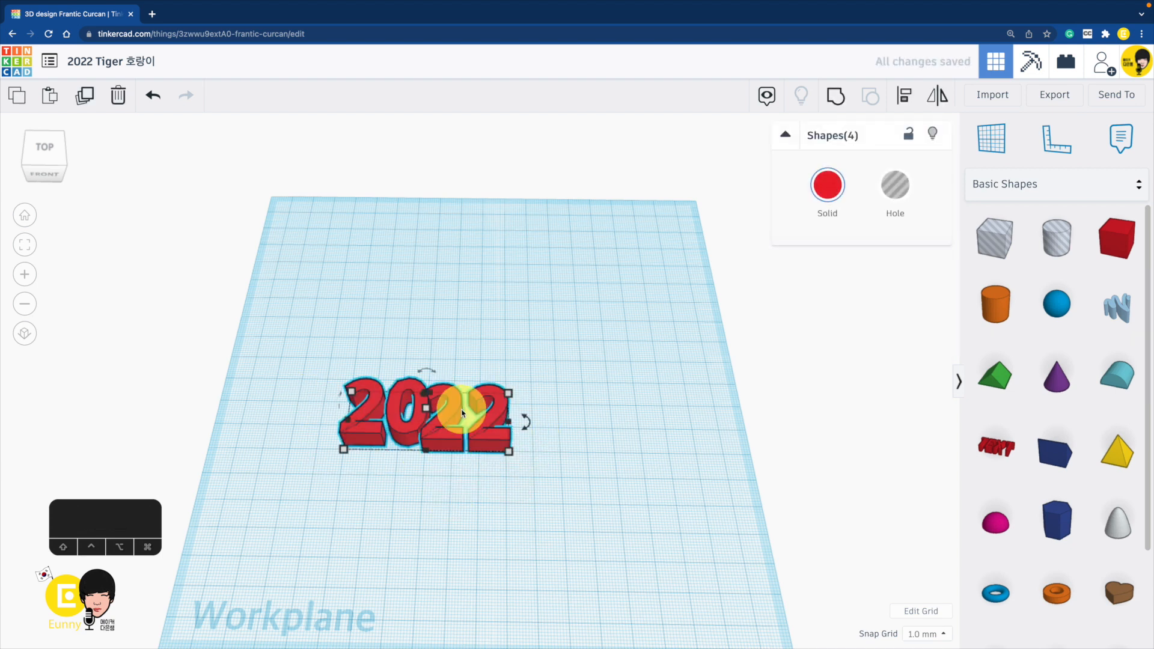
pyautogui.moveTo(458, 404); pyautogui.dragTo(353, 391)
pyautogui.click(441, 325)
# Copy the last 2, place the copy to the right of 2022 and change its text to T
pyautogui.click(382, 417)
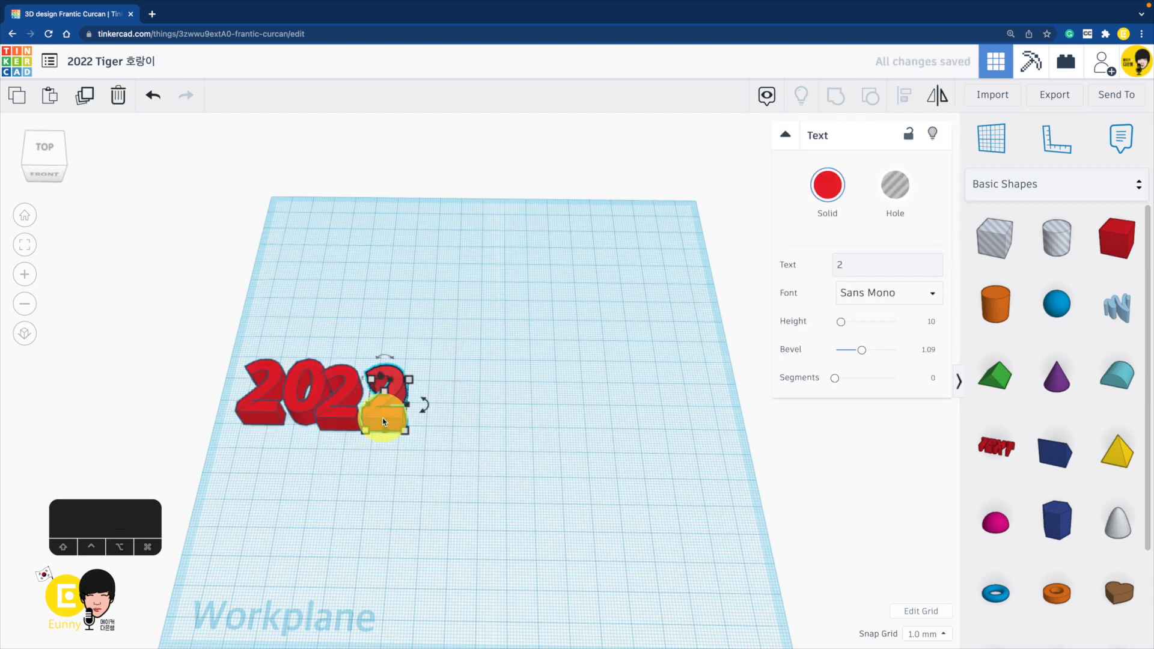
pyautogui.press('super+c')
pyautogui.press('super+v')
pyautogui.moveTo(413, 417); pyautogui.dragTo(471, 412)
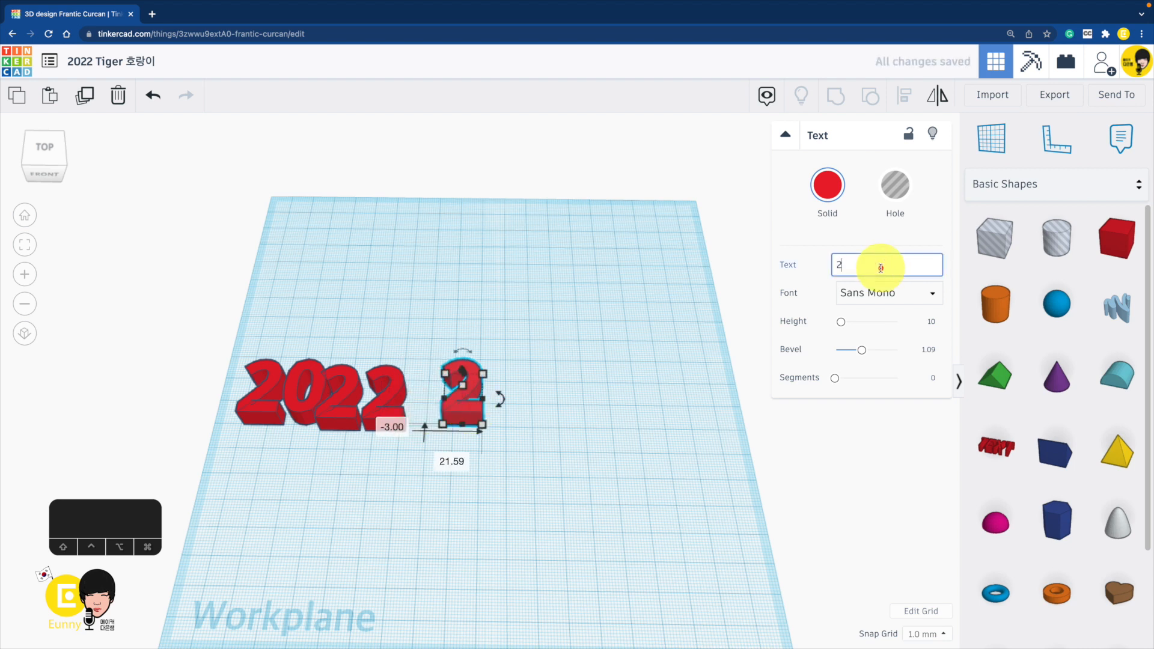
pyautogui.press('BackSpace')
pyautogui.write('t')
pyautogui.write('T')
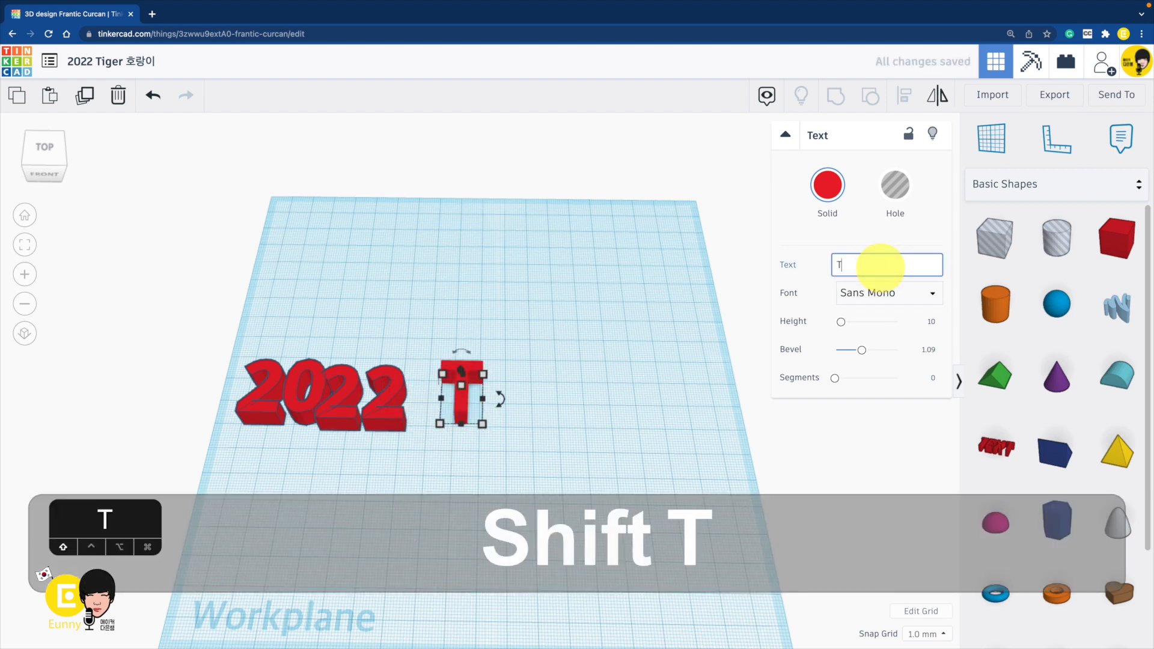
# Copy the T, place the copy to its right and change its text to I
pyautogui.press('super+c')
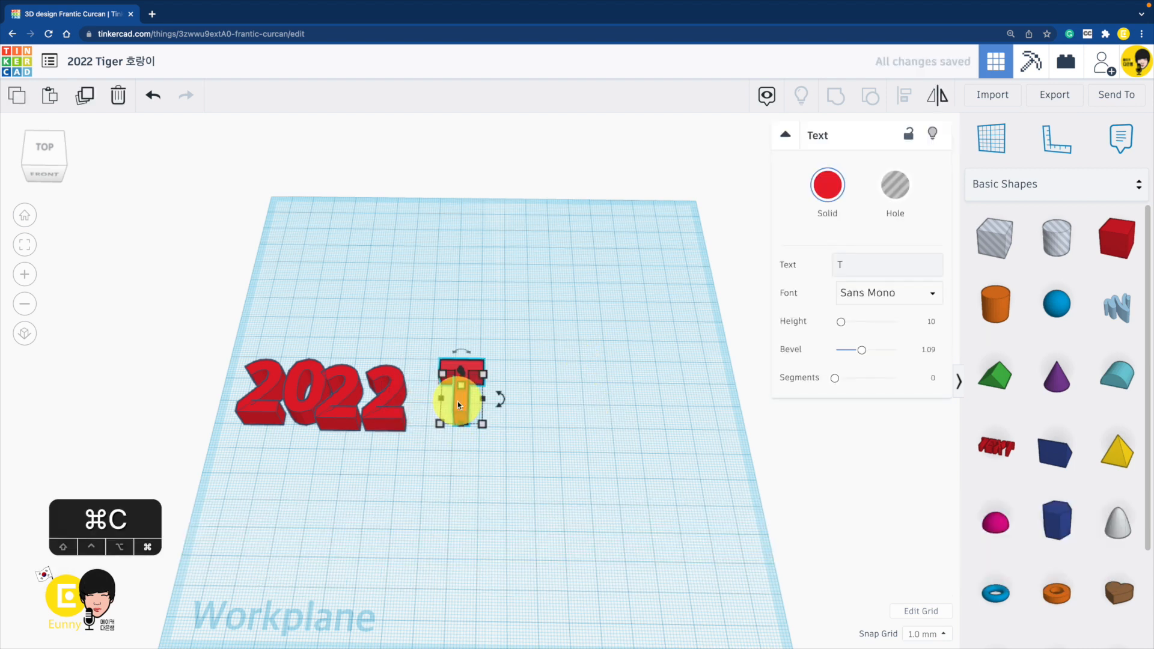
pyautogui.press('super+v')
pyautogui.moveTo(463, 403); pyautogui.dragTo(520, 417)
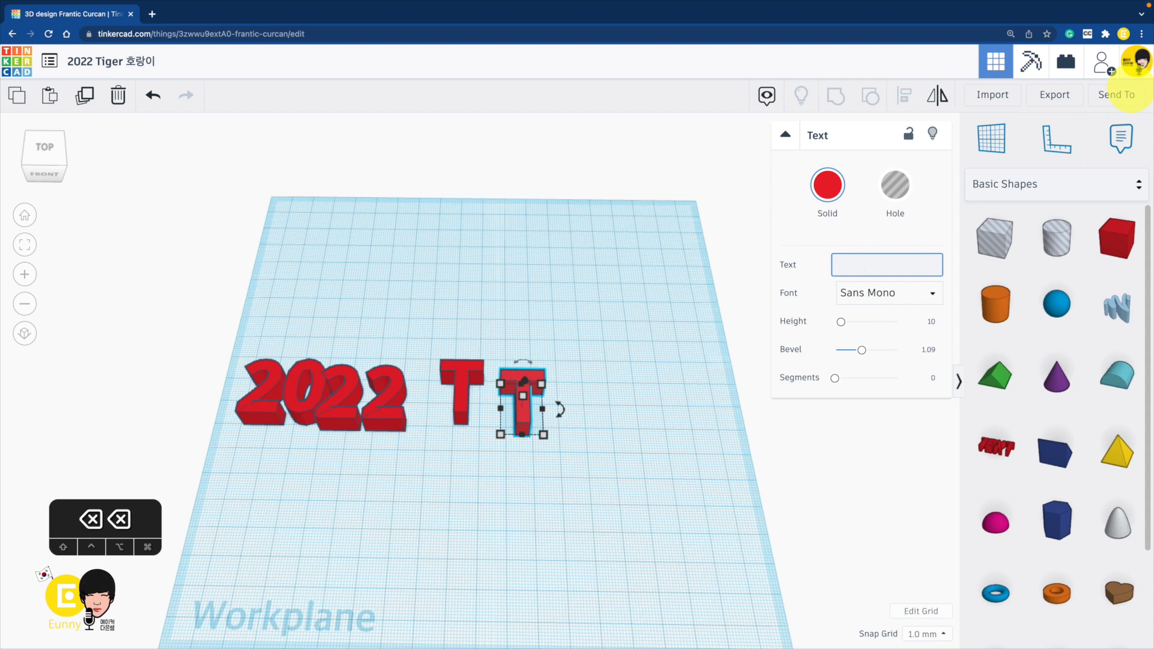
pyautogui.write('I')
pyautogui.click(477, 301)
# Copy the I, place the copy to its right and change its text to G
pyautogui.click(526, 402)
pyautogui.press('super+c')
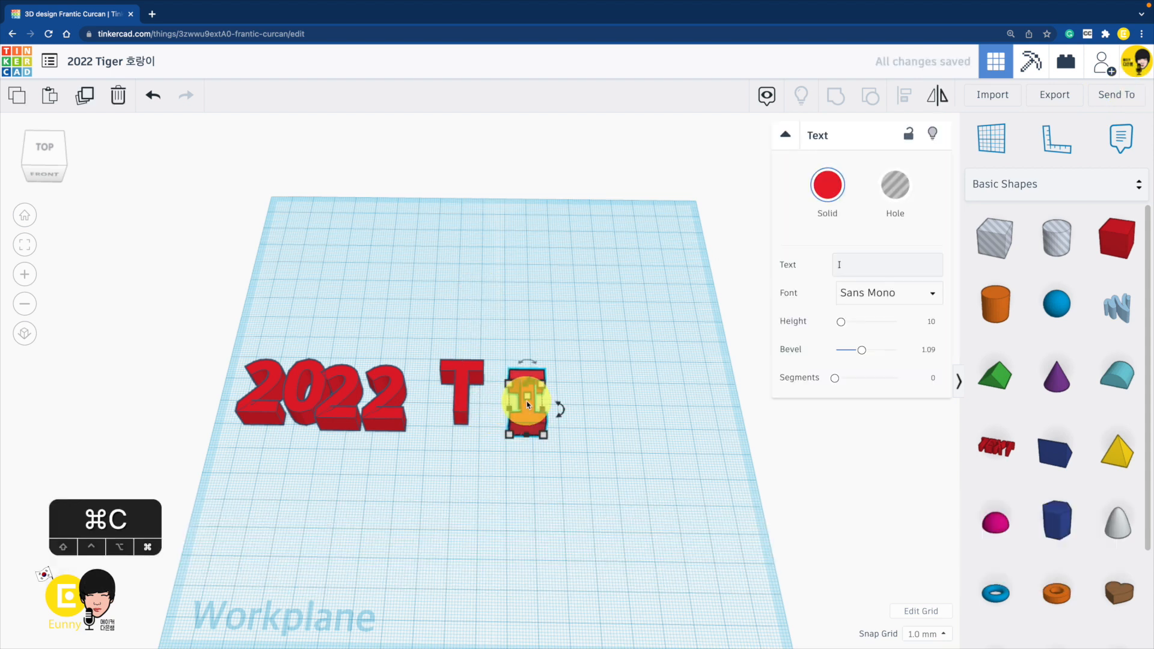
pyautogui.press('super+v')
pyautogui.moveTo(526, 402); pyautogui.dragTo(607, 412)
pyautogui.click(862, 261)
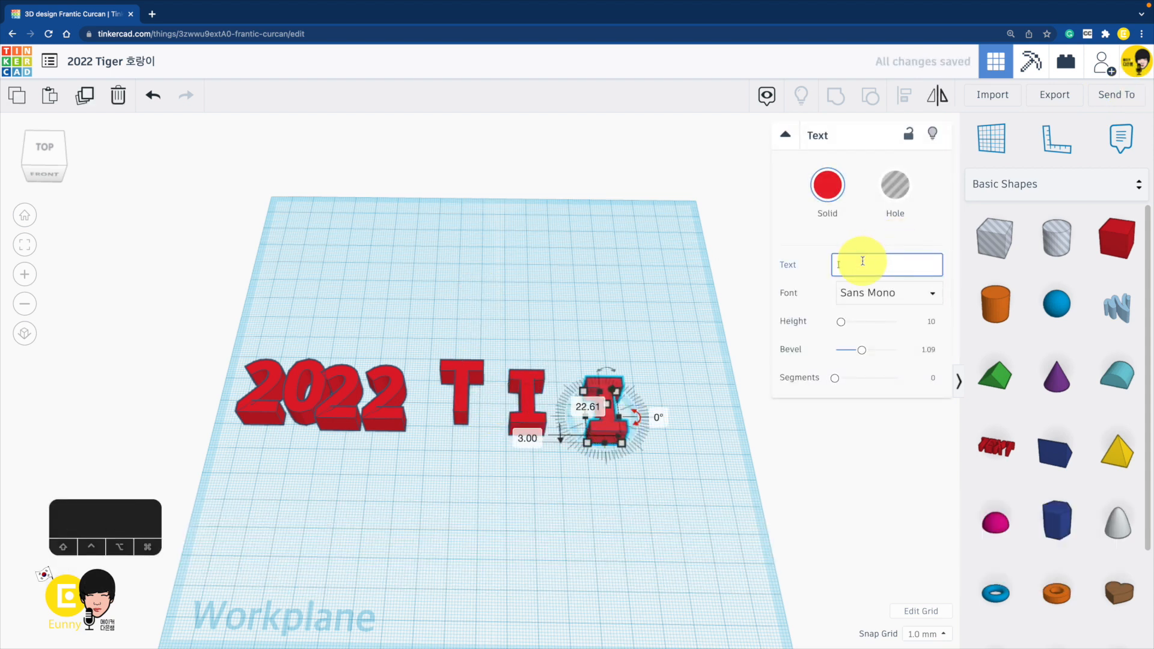
pyautogui.write('G')
pyautogui.click(626, 271)
# Place another copy of the I to the right of the G and change its text to a lowercase e
pyautogui.click(524, 393)
pyautogui.press('super+c')
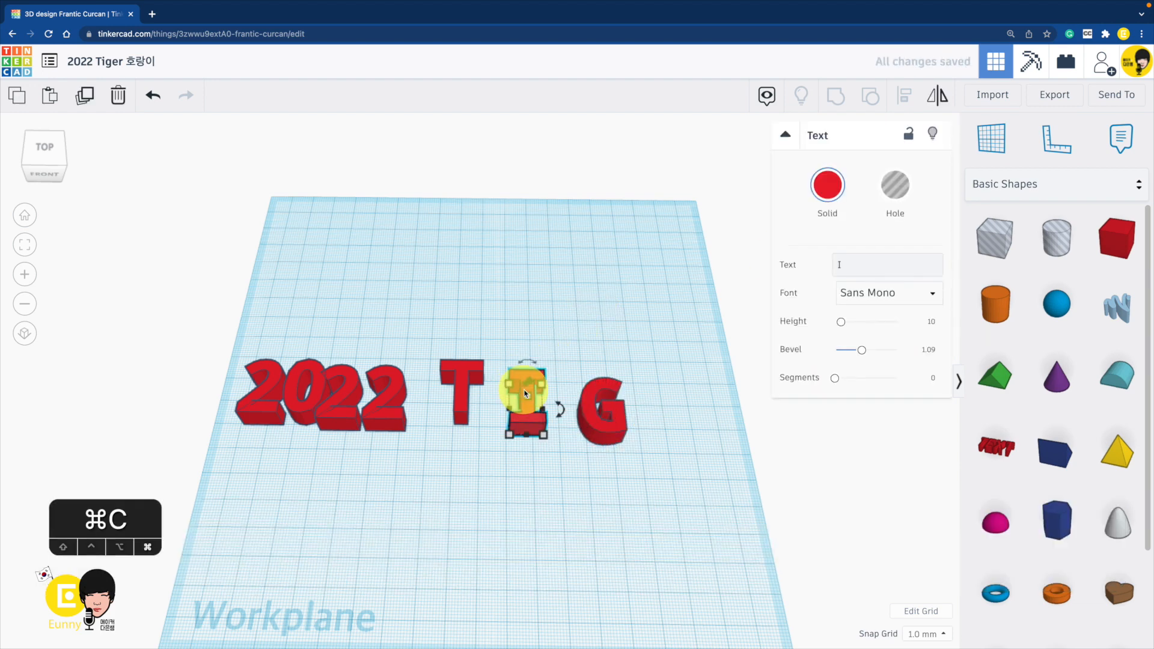
pyautogui.moveTo(545, 415); pyautogui.dragTo(701, 404)
pyautogui.click(853, 264)
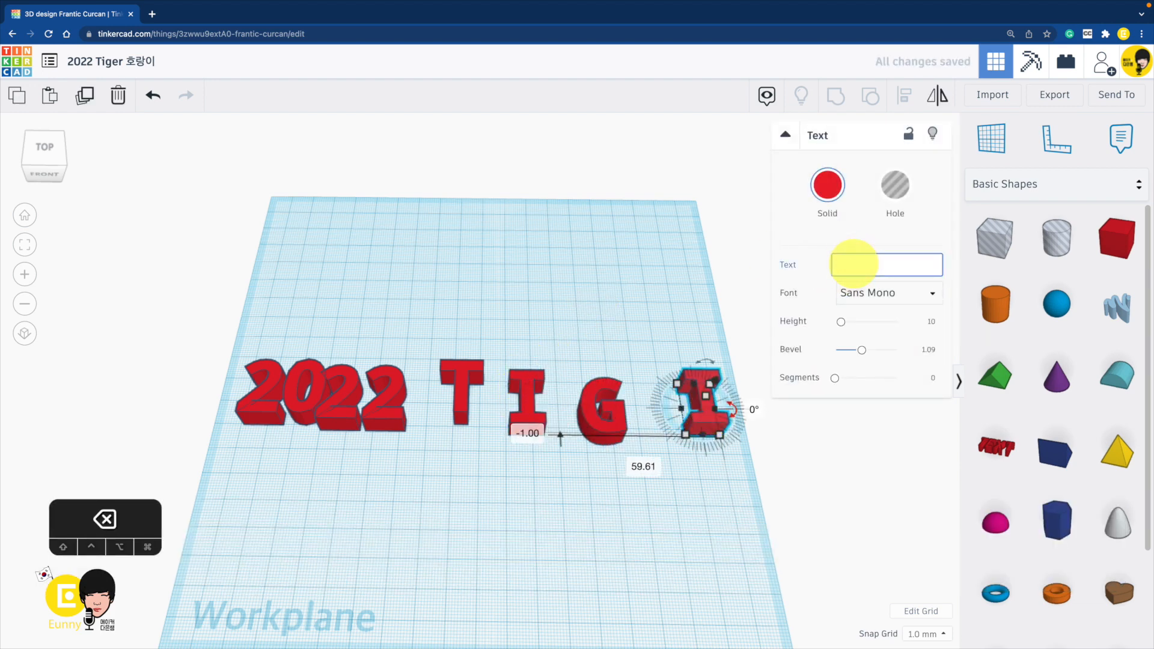
pyautogui.write('e')
pyautogui.click(564, 363)
# Duplicate the e and change the copy's text to a lowercase r
pyautogui.click(685, 404)
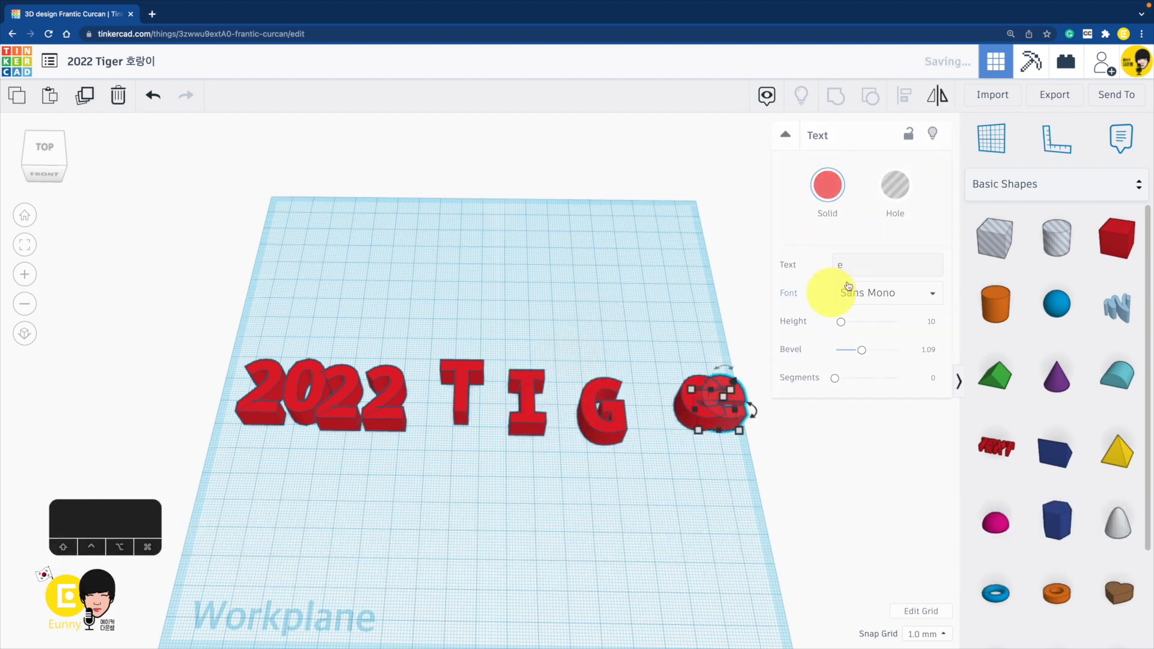
pyautogui.click(860, 263)
pyautogui.write('r')
pyautogui.click(681, 265)
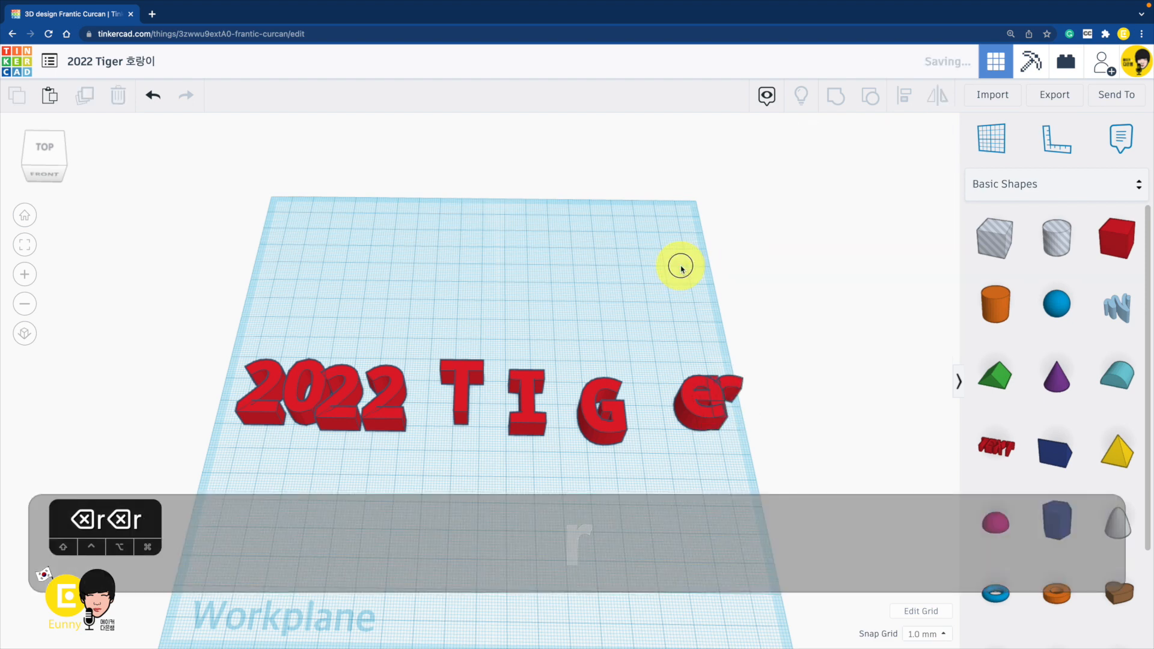
# Move the e up against the G and bring the r in directly beside the e
pyautogui.moveTo(680, 266); pyautogui.dragTo(690, 303, button='right')
pyautogui.moveTo(704, 396); pyautogui.dragTo(648, 403)
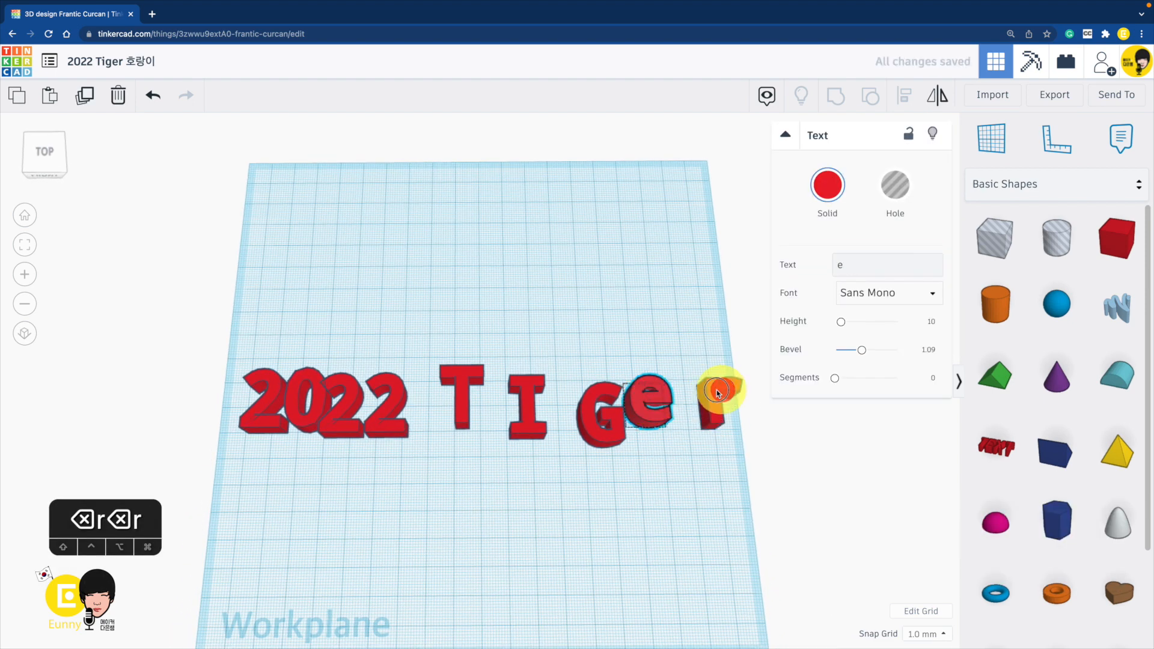
pyautogui.moveTo(717, 392); pyautogui.dragTo(671, 397)
pyautogui.scroll(5, 487, 333)
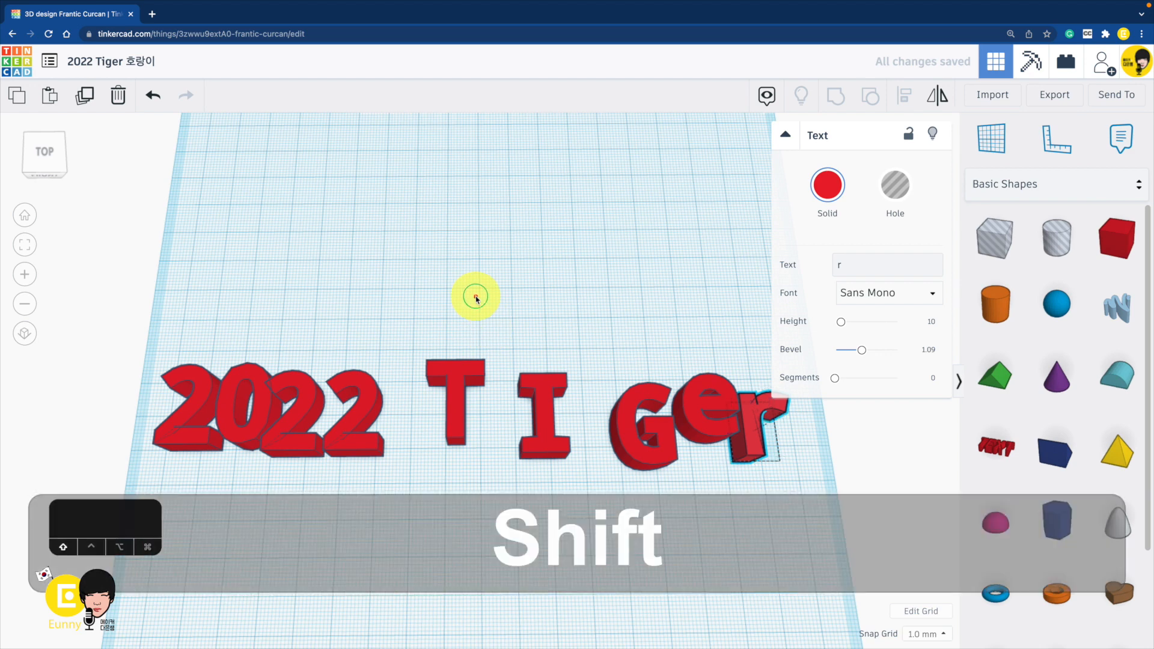
pyautogui.keyDown('shift'); pyautogui.moveTo(475, 299); pyautogui.dragTo(538, 320, button='right'); pyautogui.keyUp('shift')
pyautogui.click(538, 321)
# Move the T back from the row and shorten its stem by grouping it with a hole box placed over the lower end
pyautogui.moveTo(497, 417); pyautogui.dragTo(496, 327)
pyautogui.click(600, 306)
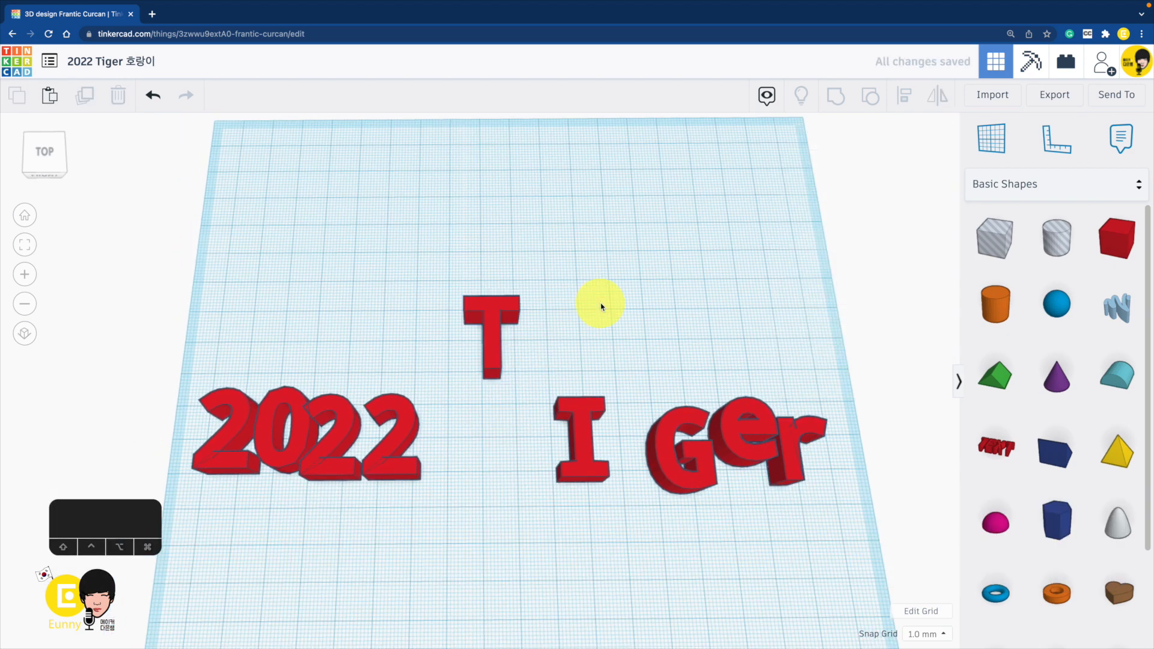
pyautogui.moveTo(1005, 258); pyautogui.dragTo(490, 388)
pyautogui.click(422, 296)
pyautogui.moveTo(579, 355); pyautogui.dragTo(579, 354)
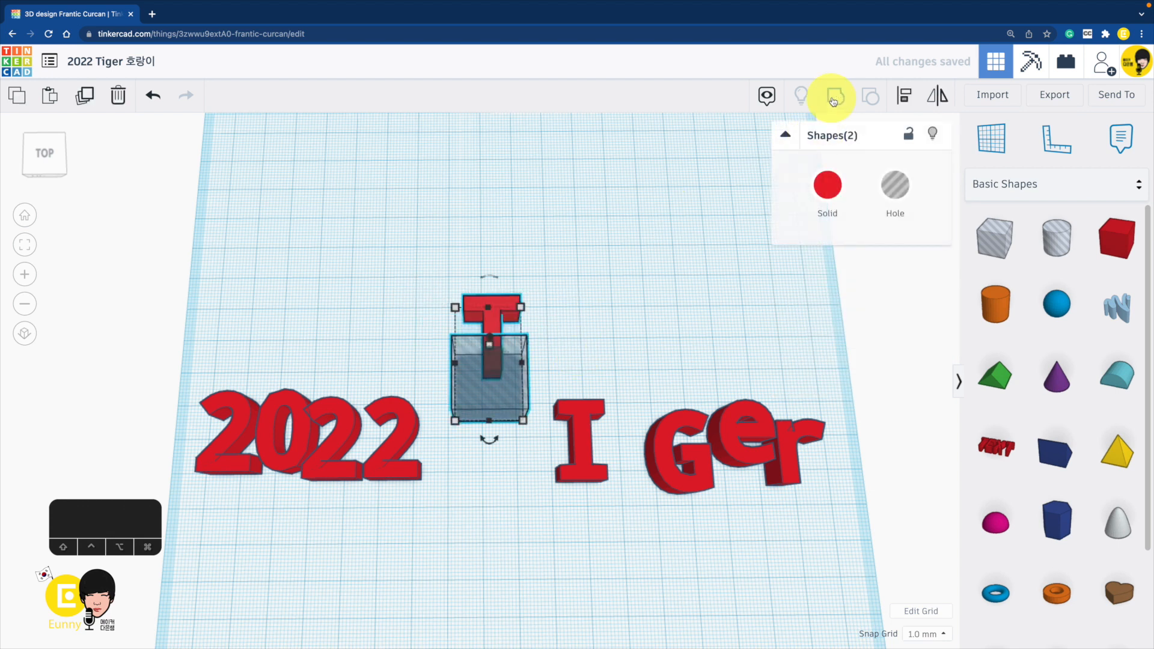
pyautogui.click(835, 95)
pyautogui.click(687, 347)
pyautogui.moveTo(687, 346); pyautogui.dragTo(680, 311, button='right')
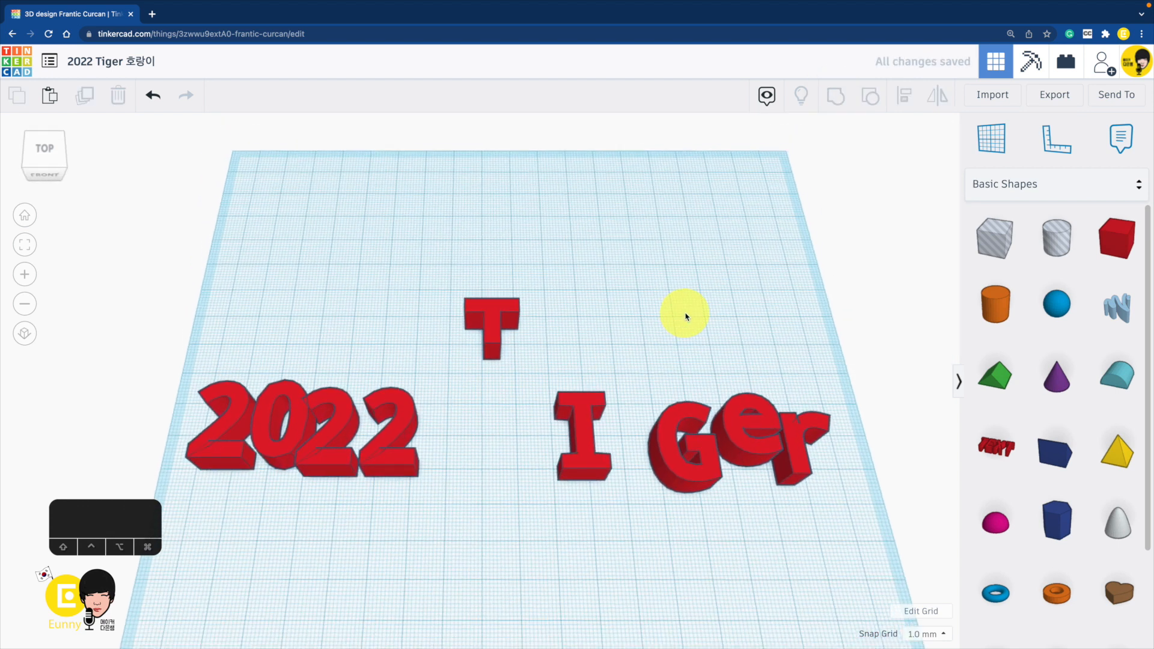
# Rotate the shortened T about 15° clockwise, enlarge it proportionally and set its height to 35 mm
pyautogui.click(490, 351)
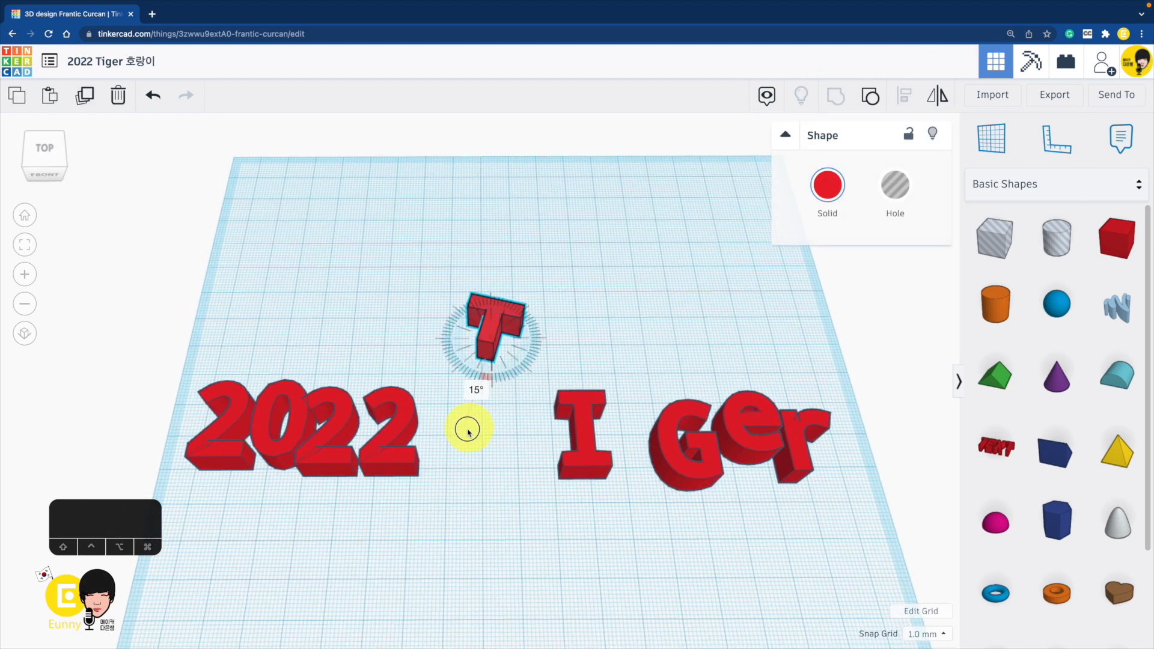
pyautogui.keyDown('shift'); pyautogui.moveTo(526, 362); pyautogui.dragTo(507, 270); pyautogui.keyUp('shift')
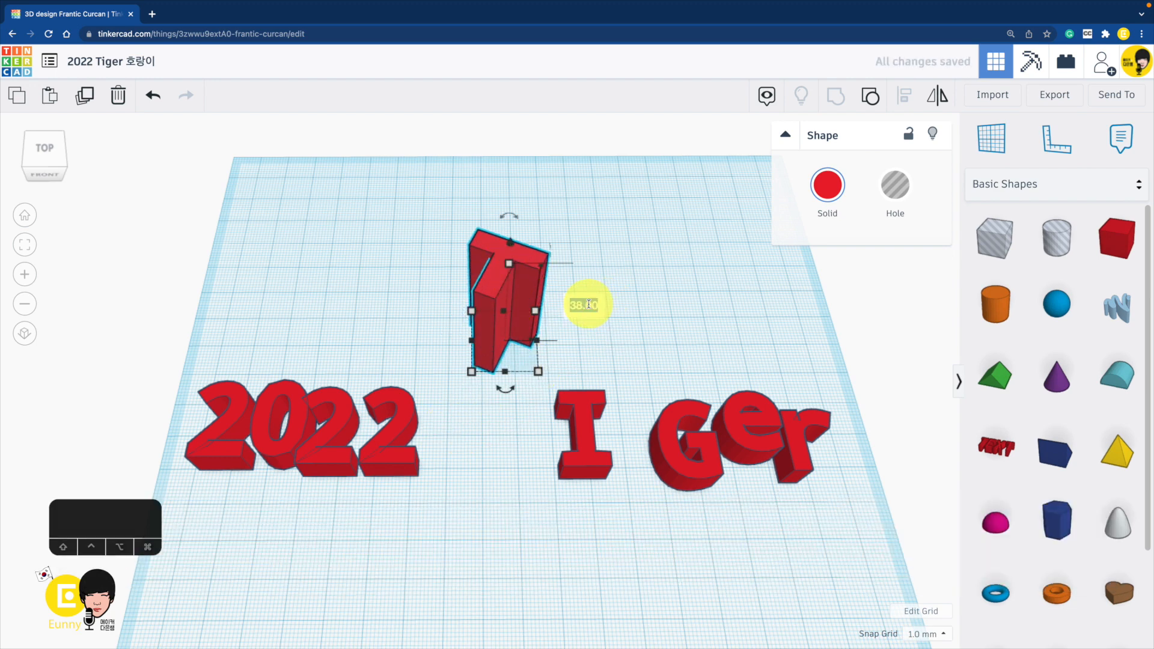
pyautogui.write('35')
pyautogui.press('Return')
# Move the T slightly forward and place the I, enlarged and slightly rotated, against the lower right of the T
pyautogui.moveTo(644, 294); pyautogui.dragTo(645, 313, button='right')
pyautogui.moveTo(487, 323); pyautogui.dragTo(485, 367)
pyautogui.moveTo(584, 435); pyautogui.dragTo(483, 489)
pyautogui.click(607, 394)
pyautogui.moveTo(607, 394); pyautogui.dragTo(606, 431, button='right')
pyautogui.moveTo(517, 434); pyautogui.dragTo(526, 433)
# Raise the height of the I so that it stands taller beside the T
pyautogui.moveTo(597, 397); pyautogui.dragTo(597, 348, button='right')
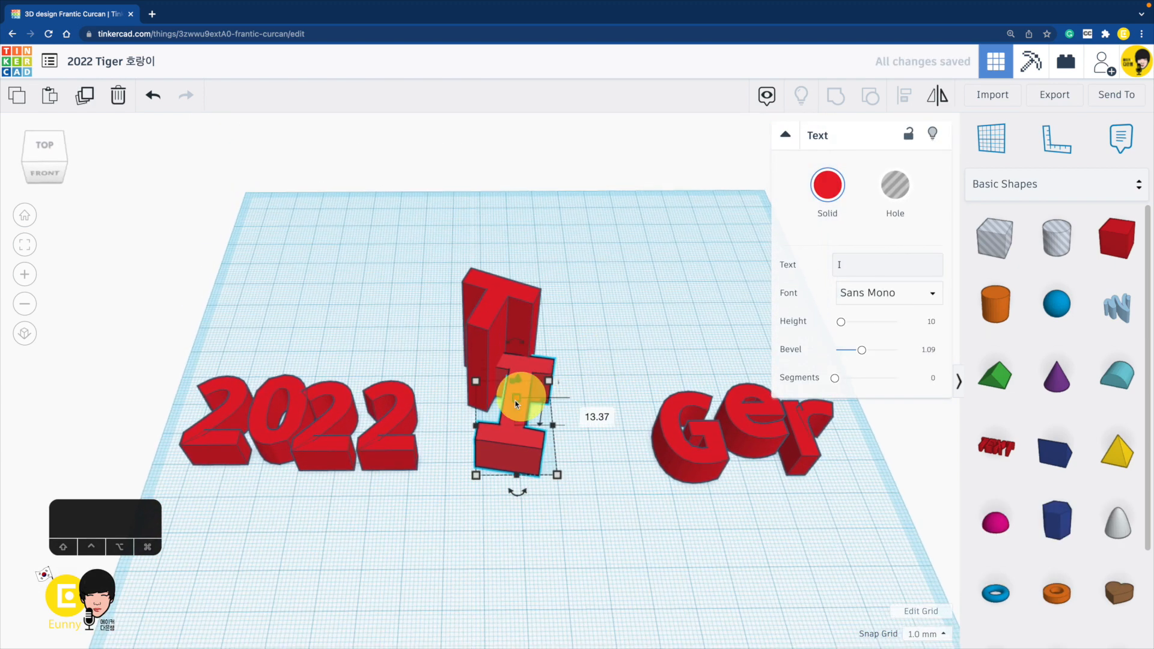
pyautogui.moveTo(518, 394); pyautogui.dragTo(517, 379)
pyautogui.click(626, 301)
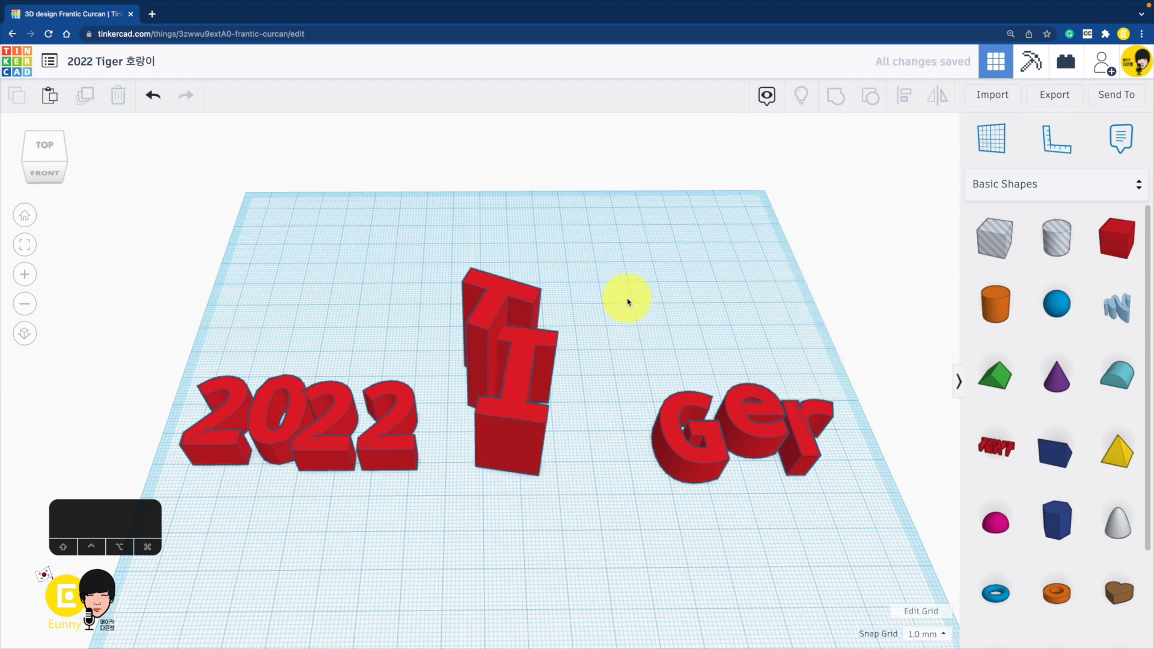
# Colour the T orange using the preset colours
pyautogui.moveTo(626, 301); pyautogui.dragTo(571, 320, button='right')
pyautogui.click(428, 309)
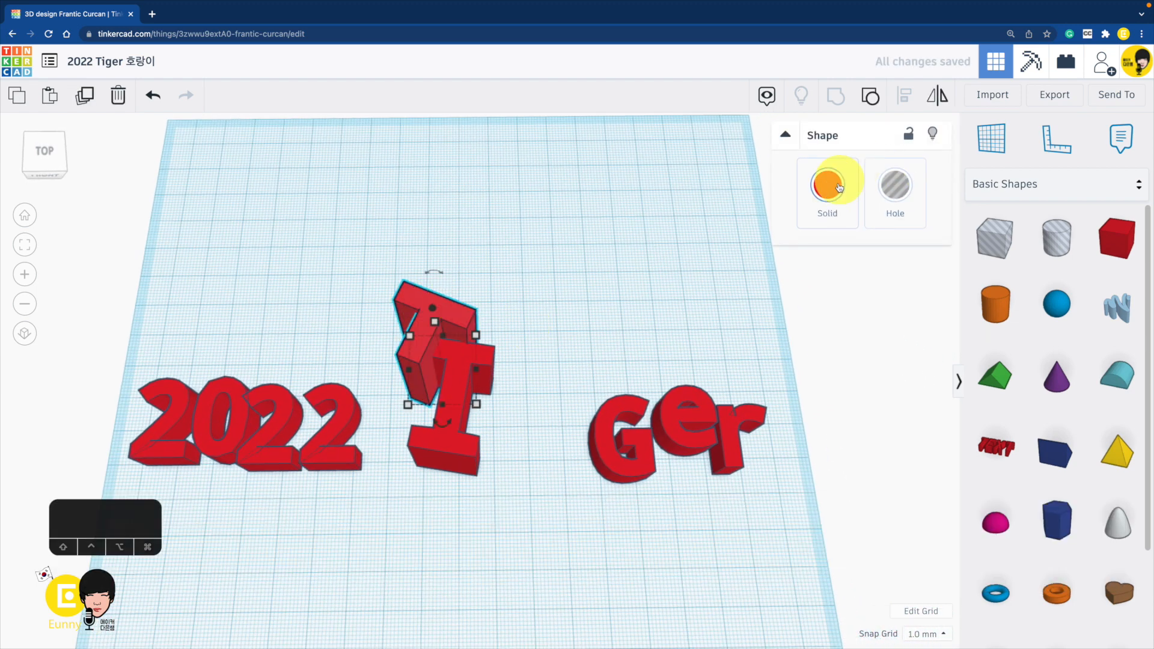
pyautogui.click(826, 184)
pyautogui.click(835, 319)
pyautogui.press('Escape')
# Colour the I black and the G orange
pyautogui.click(446, 433)
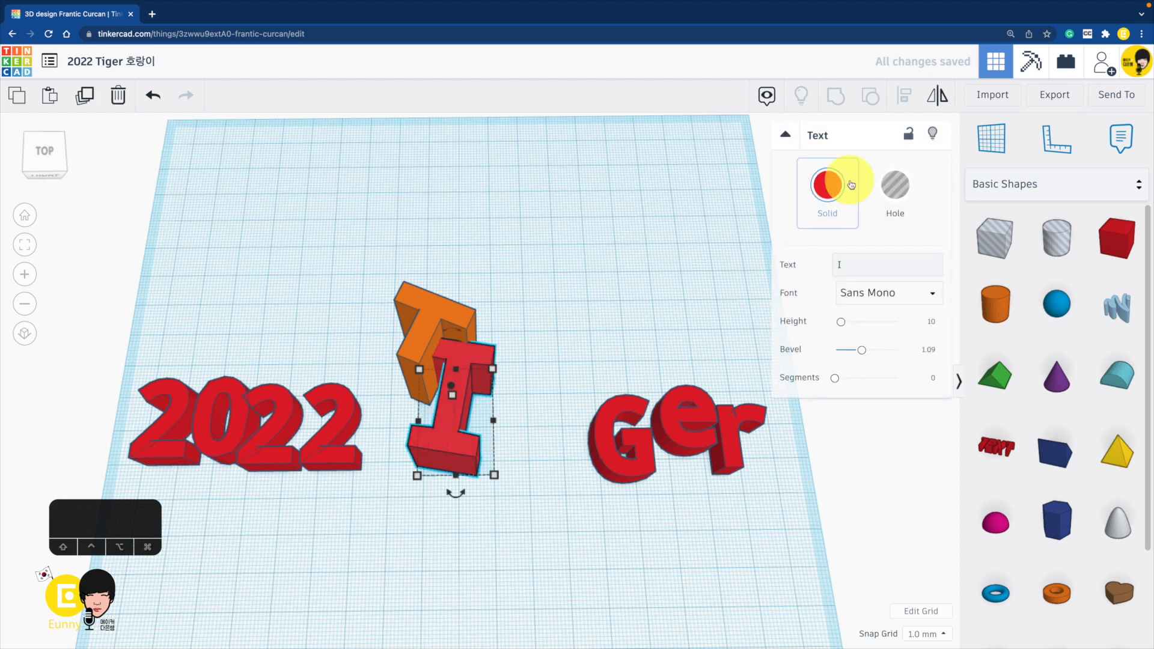
pyautogui.click(824, 189)
pyautogui.click(1092, 342)
pyautogui.click(621, 443)
pyautogui.click(826, 186)
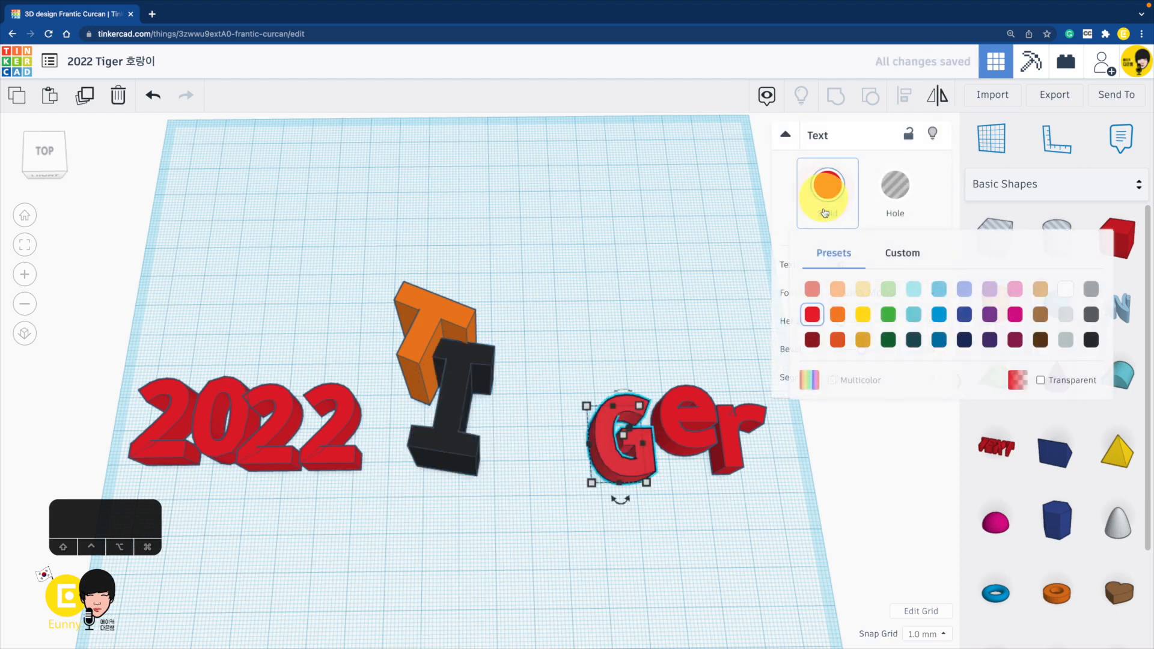
pyautogui.click(837, 314)
pyautogui.click(681, 327)
# Move the G against the right side of the I and raise its height to about 19 mm
pyautogui.moveTo(638, 472); pyautogui.dragTo(553, 439)
pyautogui.moveTo(521, 395); pyautogui.dragTo(519, 383)
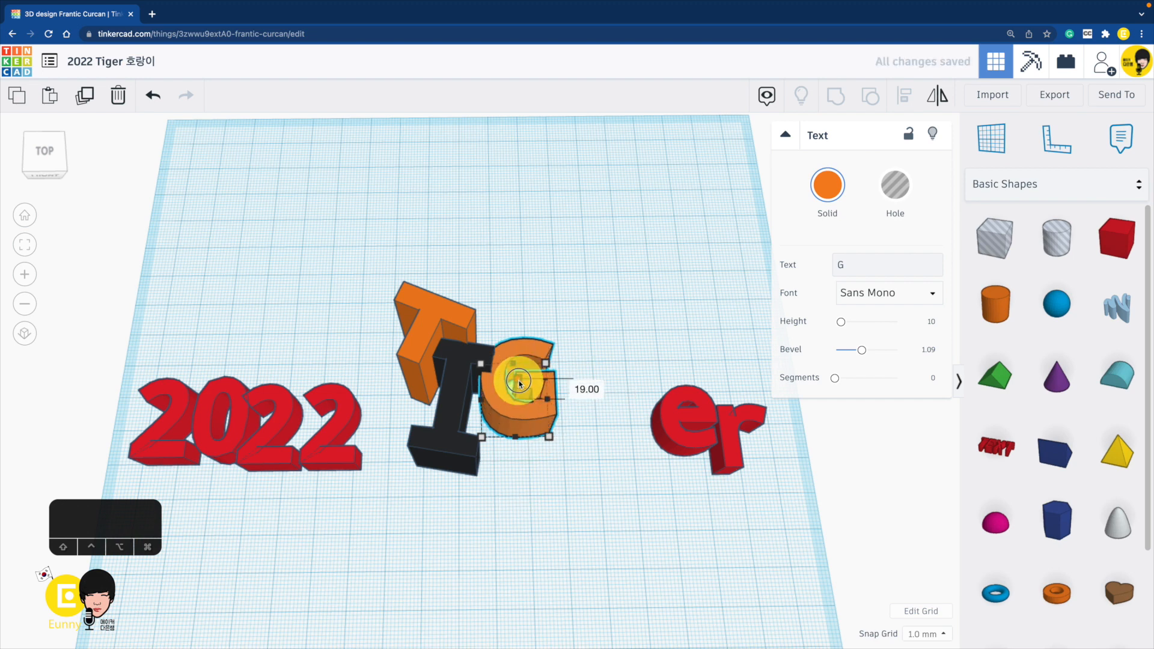
pyautogui.moveTo(566, 272); pyautogui.dragTo(542, 347, button='right')
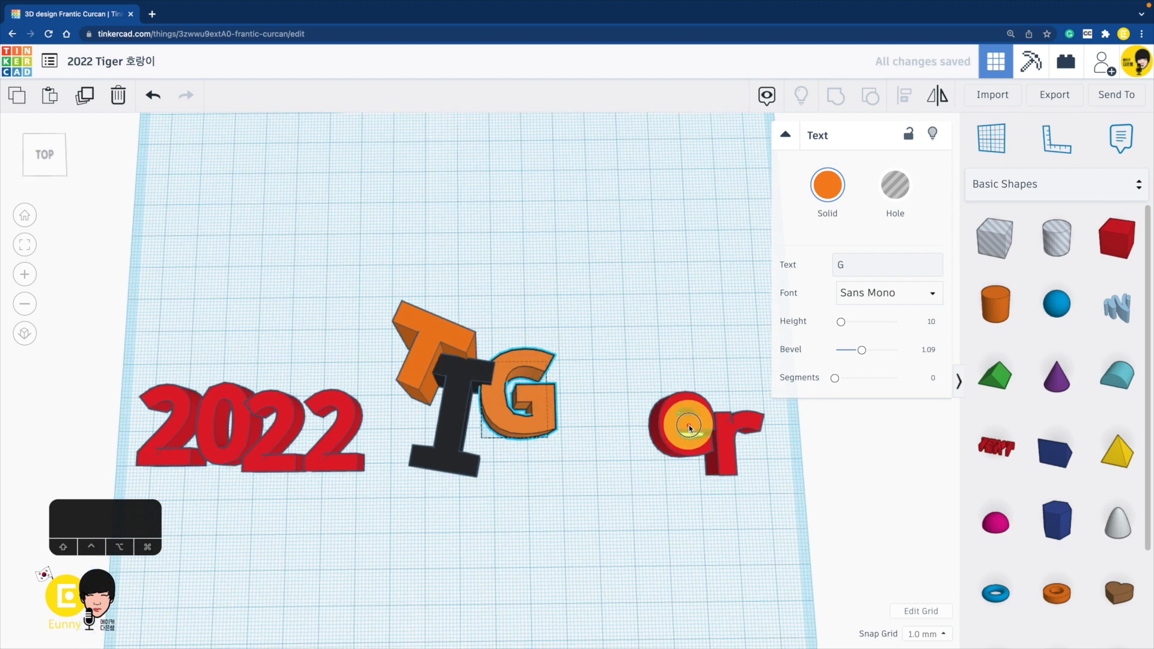
# Colour the e black and move it against the right side of the G
pyautogui.click(688, 426)
pyautogui.click(827, 185)
pyautogui.click(1090, 337)
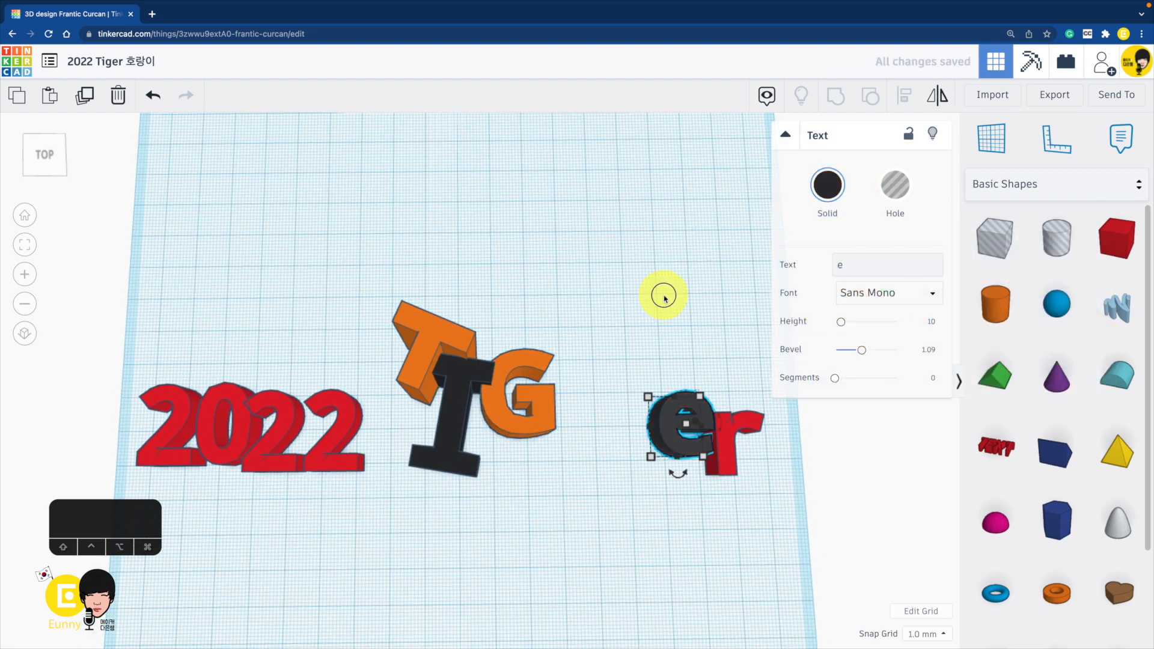
pyautogui.click(663, 296)
pyautogui.moveTo(678, 422); pyautogui.dragTo(610, 422)
pyautogui.click(681, 411)
pyautogui.moveTo(681, 412); pyautogui.dragTo(672, 384, button='right')
pyautogui.click(572, 385)
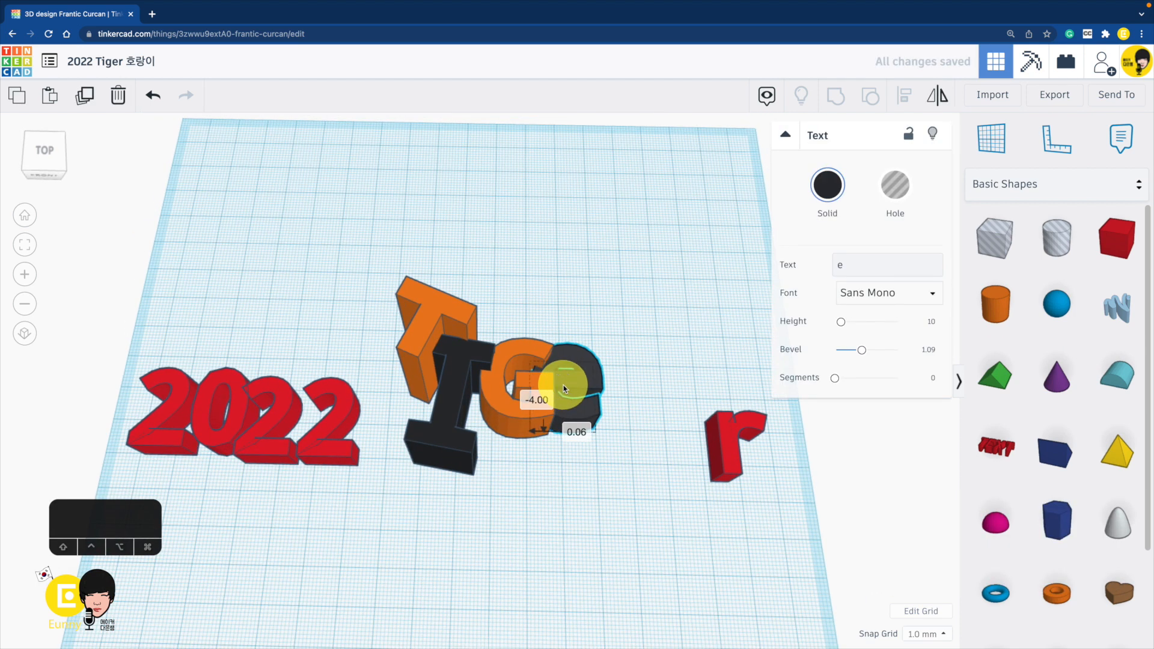
# Move the r against the right side of the e and colour it orange
pyautogui.moveTo(734, 425); pyautogui.dragTo(631, 374)
pyautogui.click(828, 185)
pyautogui.click(1090, 321)
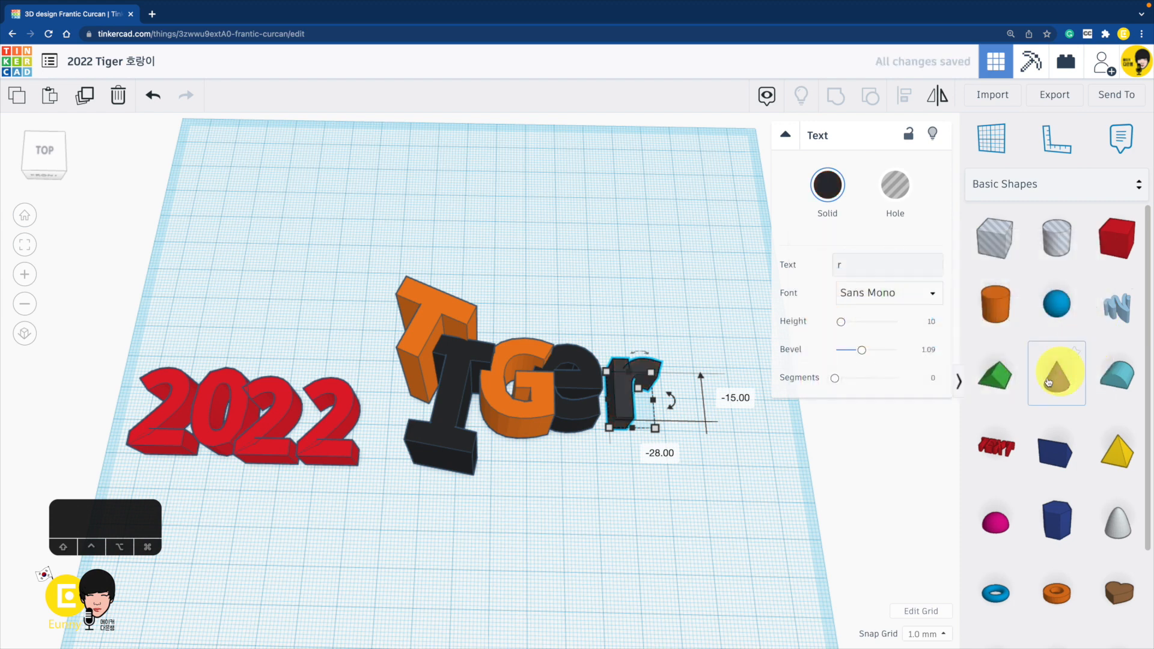
pyautogui.click(827, 186)
pyautogui.click(833, 314)
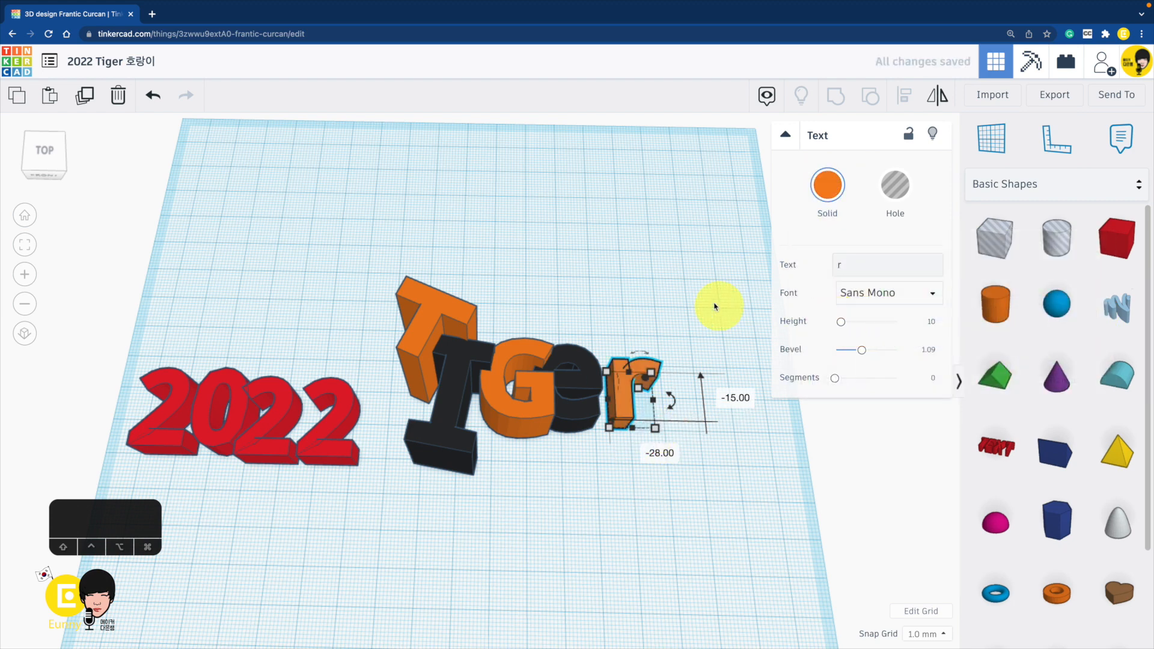
pyautogui.click(716, 304)
# Enlarge the r proportionally and shift it slightly left so that it overlaps the e
pyautogui.click(625, 406)
pyautogui.keyDown('shift'); pyautogui.moveTo(655, 427); pyautogui.dragTo(689, 459); pyautogui.keyUp('shift')
pyautogui.moveTo(623, 257); pyautogui.dragTo(646, 349, button='right')
pyautogui.moveTo(666, 378); pyautogui.dragTo(656, 381)
pyautogui.click(670, 520)
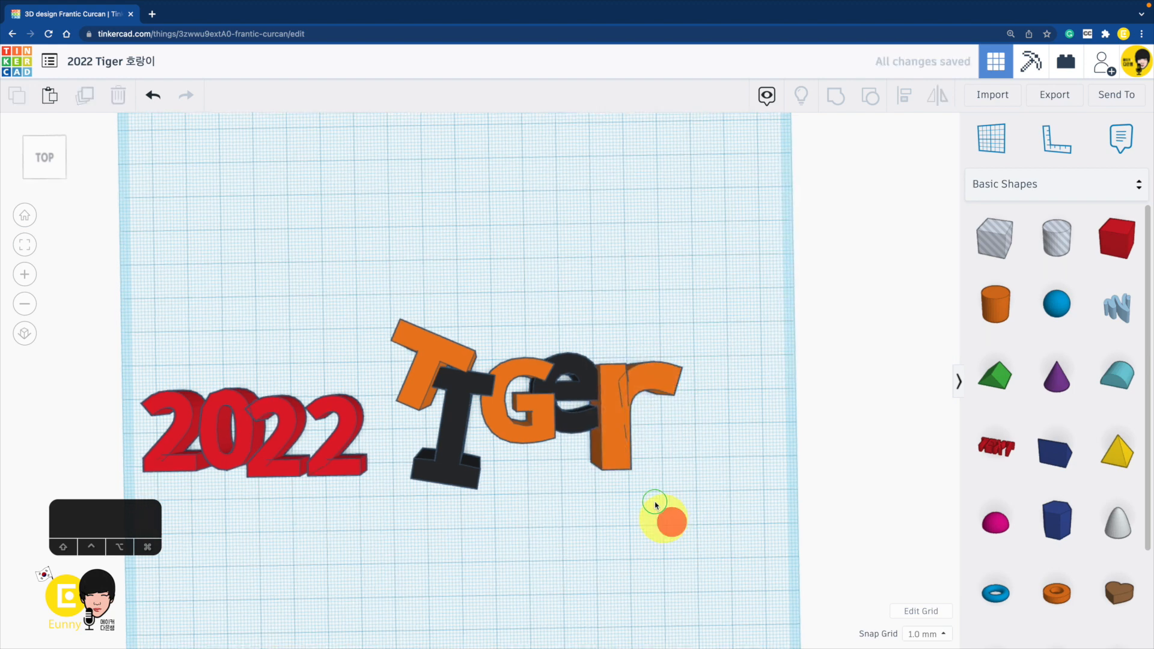
# Set the height of the r to 25 mm
pyautogui.moveTo(655, 503); pyautogui.dragTo(656, 412, button='right')
pyautogui.click(438, 280)
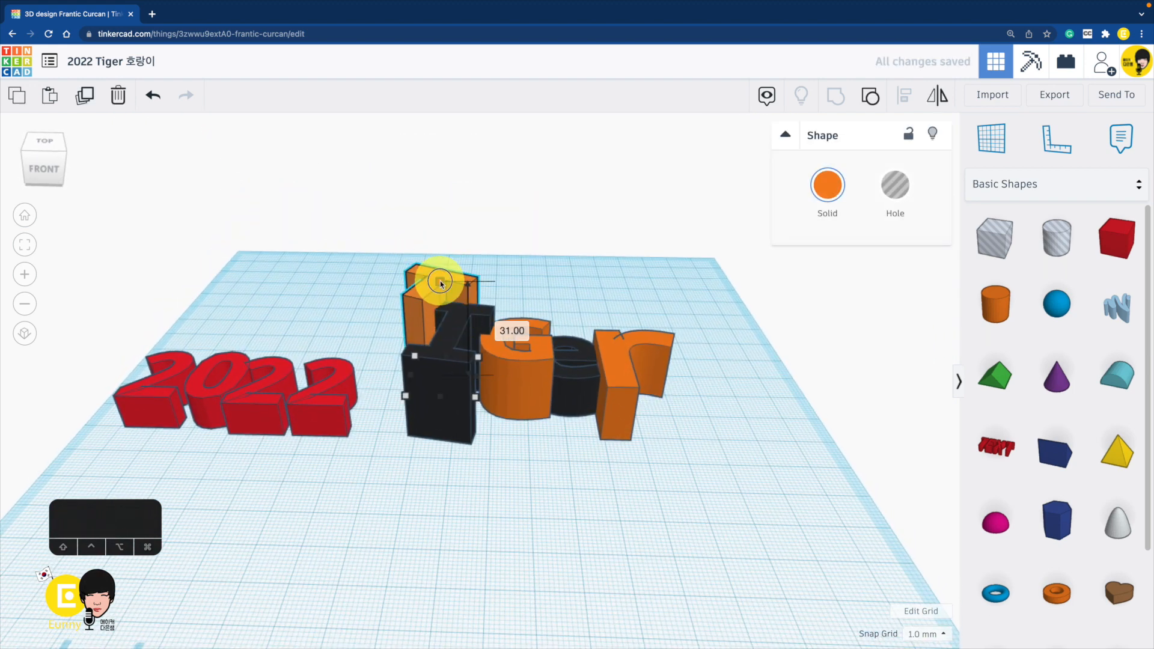
pyautogui.click(455, 332)
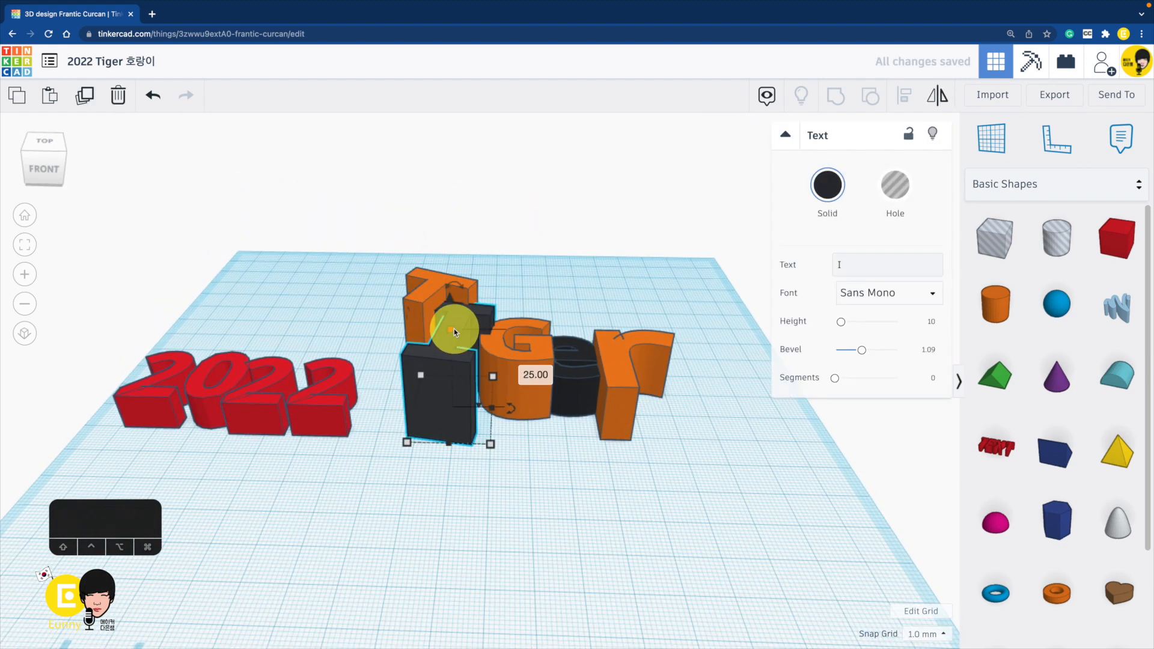
pyautogui.click(631, 359)
pyautogui.write('25')
pyautogui.press('Return')
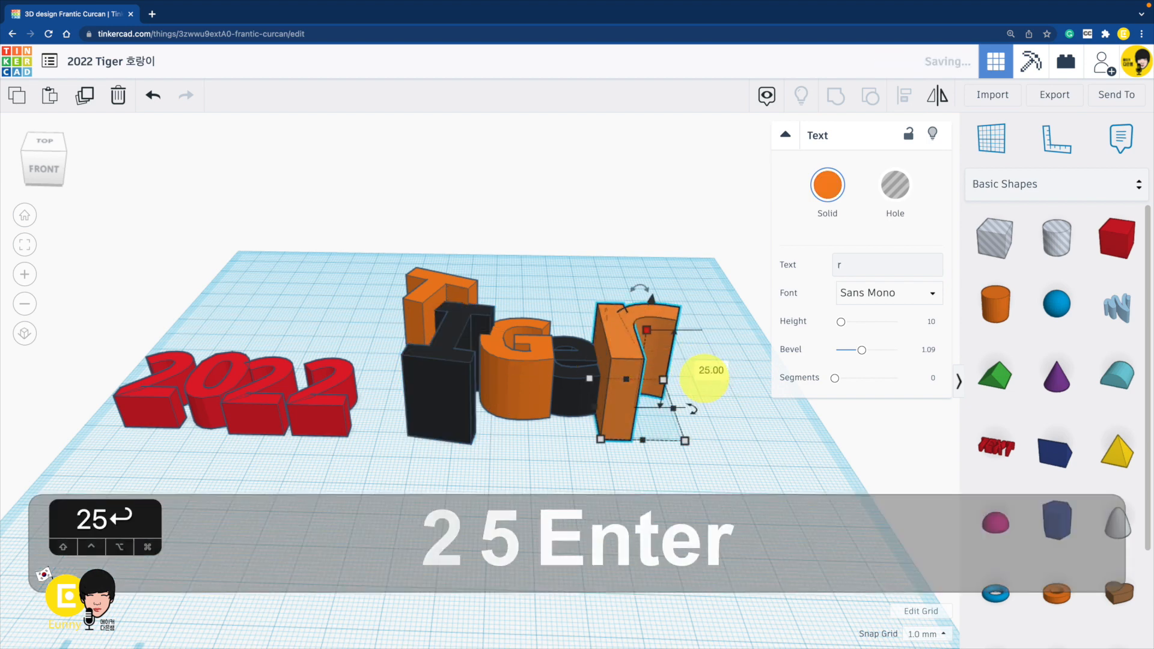
# Set the height of the G to 20 mm and the height of the e to 18 mm
pyautogui.click(514, 340)
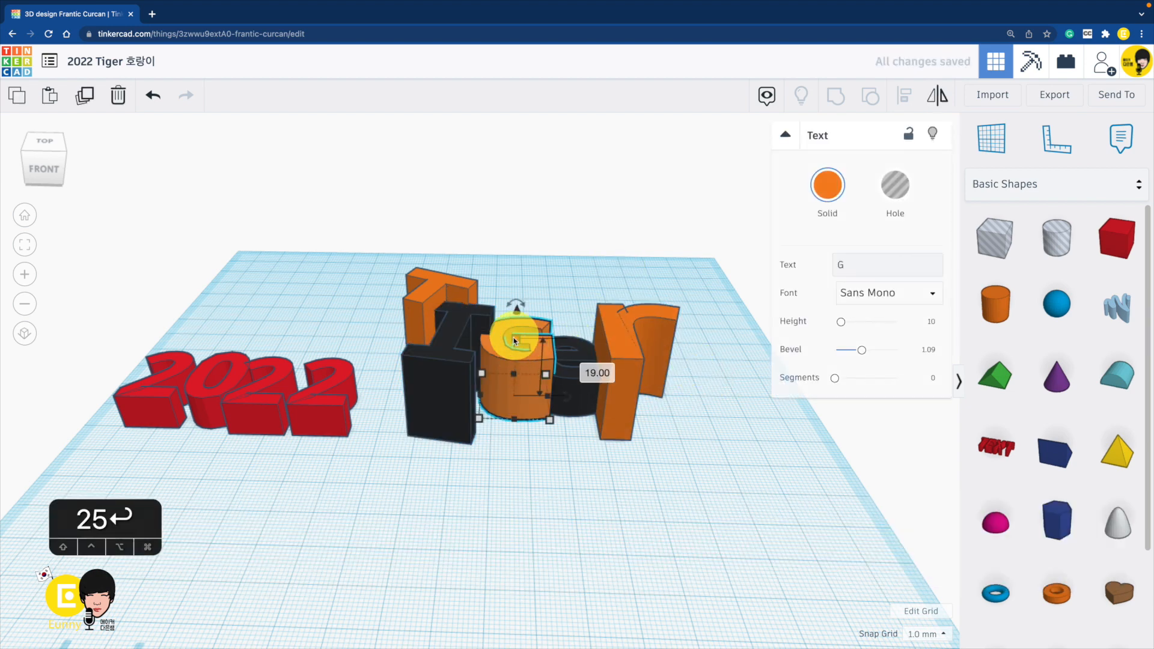
pyautogui.write('20')
pyautogui.press('Return')
pyautogui.click(590, 366)
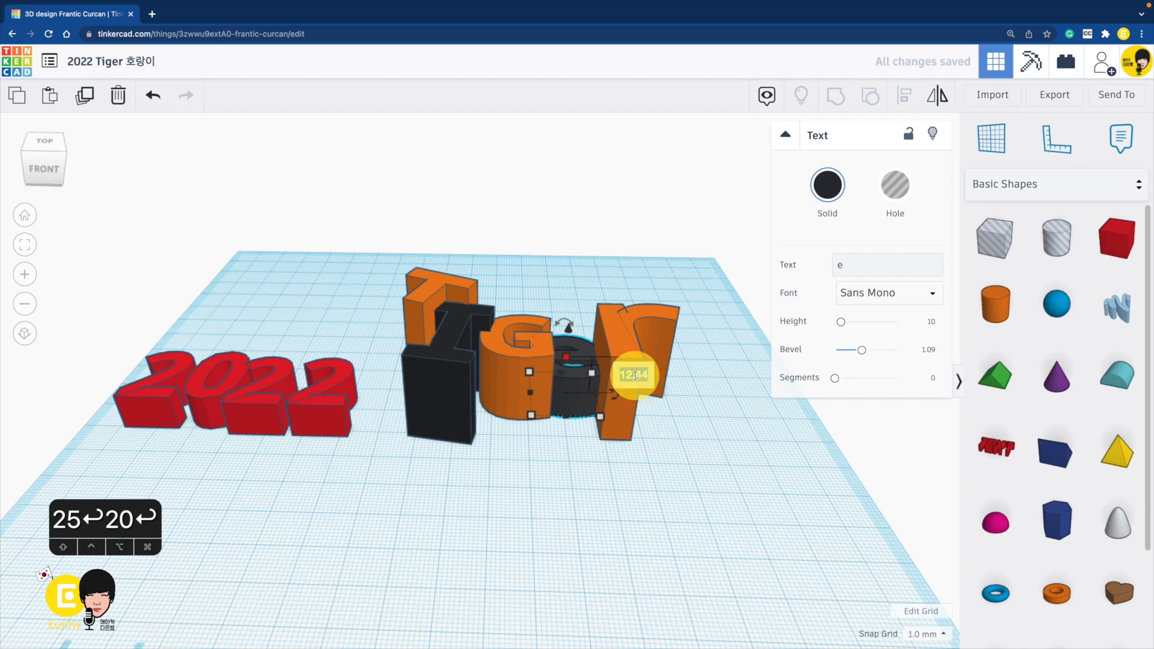
pyautogui.write('18')
pyautogui.press('Return')
pyautogui.click(589, 226)
pyautogui.moveTo(588, 226); pyautogui.dragTo(591, 313, button='right')
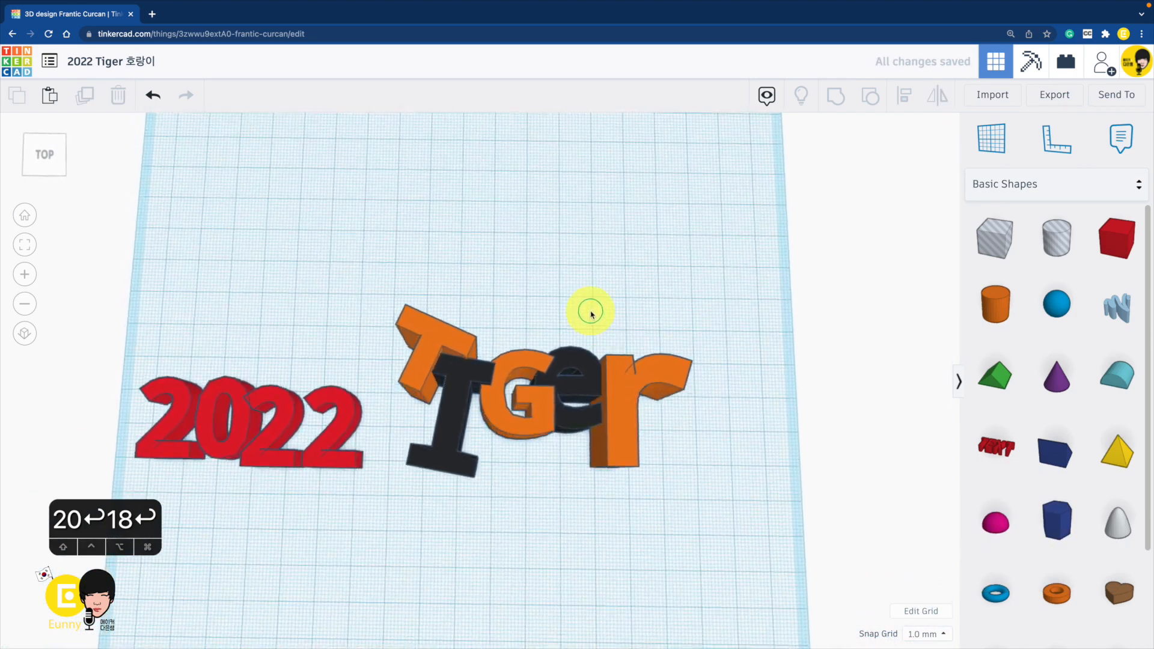
# Raise the height of the third digit in 2022 and slide the last 2 slightly left so that it overlaps it
pyautogui.keyDown('shift'); pyautogui.moveTo(507, 278); pyautogui.dragTo(658, 206, button='right'); pyautogui.keyUp('shift')
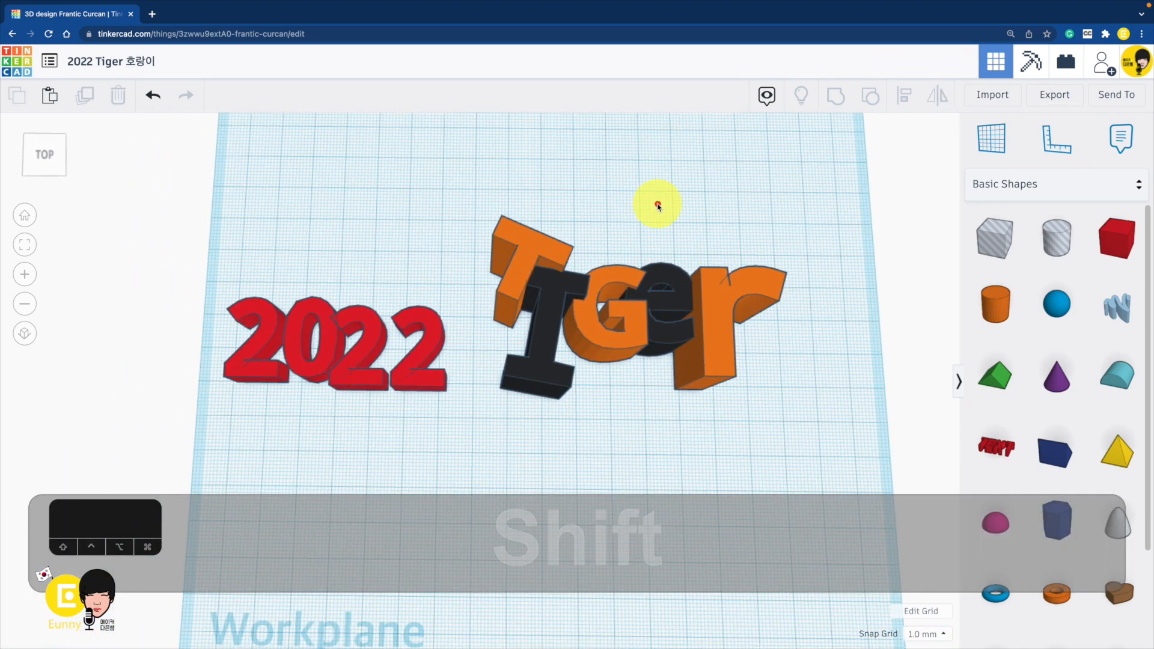
pyautogui.click(309, 267)
pyautogui.click(322, 239)
pyautogui.keyDown('shift'); pyautogui.moveTo(322, 239); pyautogui.dragTo(497, 247, button='right'); pyautogui.keyUp('shift')
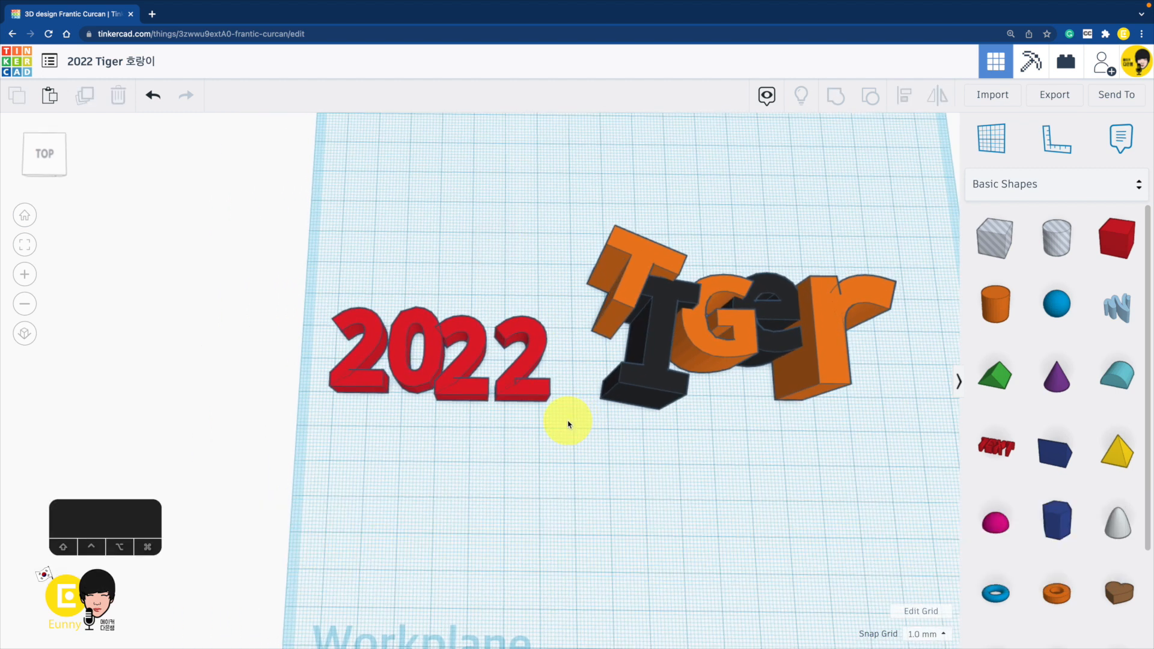
pyautogui.click(466, 359)
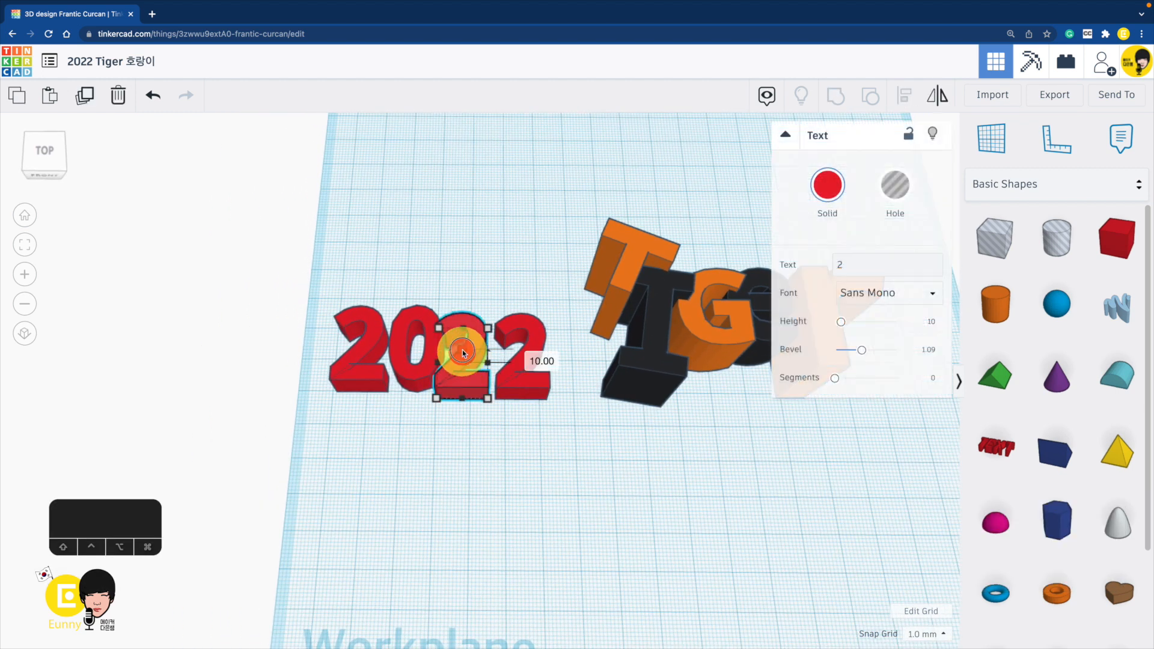
pyautogui.moveTo(462, 354); pyautogui.dragTo(460, 325)
pyautogui.moveTo(527, 392); pyautogui.dragTo(511, 394)
pyautogui.click(514, 445)
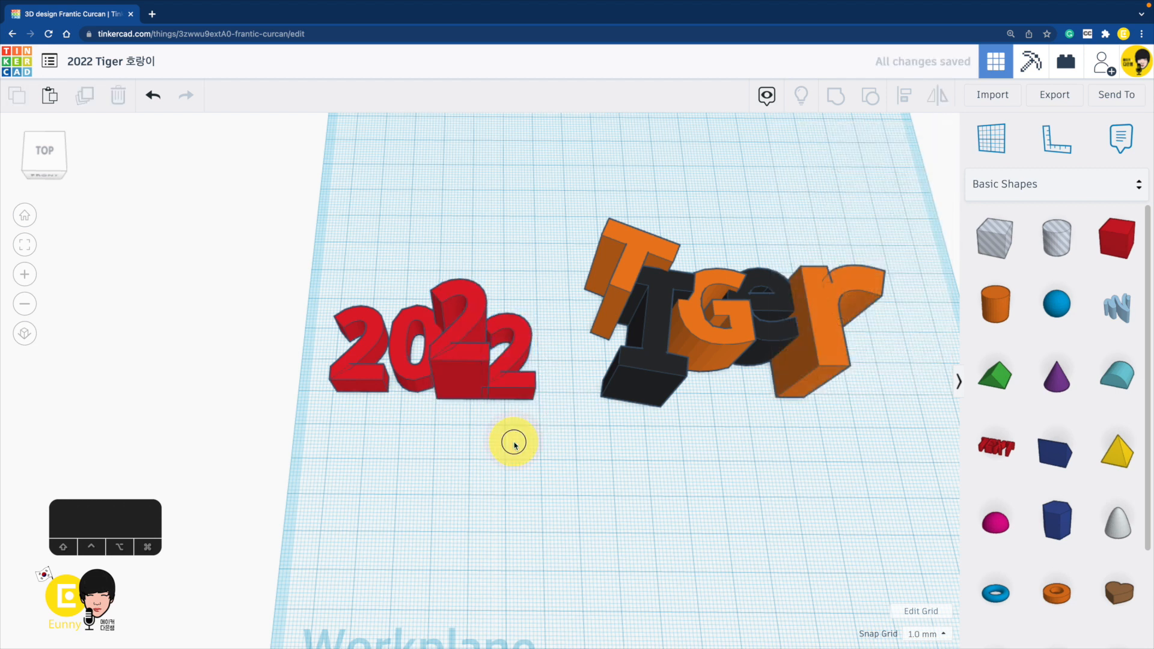
# Move the last two digits of 2022 to the right and enlarge the leading 20 proportionally
pyautogui.moveTo(513, 445); pyautogui.dragTo(541, 381)
pyautogui.moveTo(423, 405); pyautogui.dragTo(361, 369)
pyautogui.keyDown('shift'); pyautogui.moveTo(344, 318); pyautogui.dragTo(309, 283); pyautogui.keyUp('shift')
pyautogui.rightClick(400, 202)
pyautogui.click(370, 208)
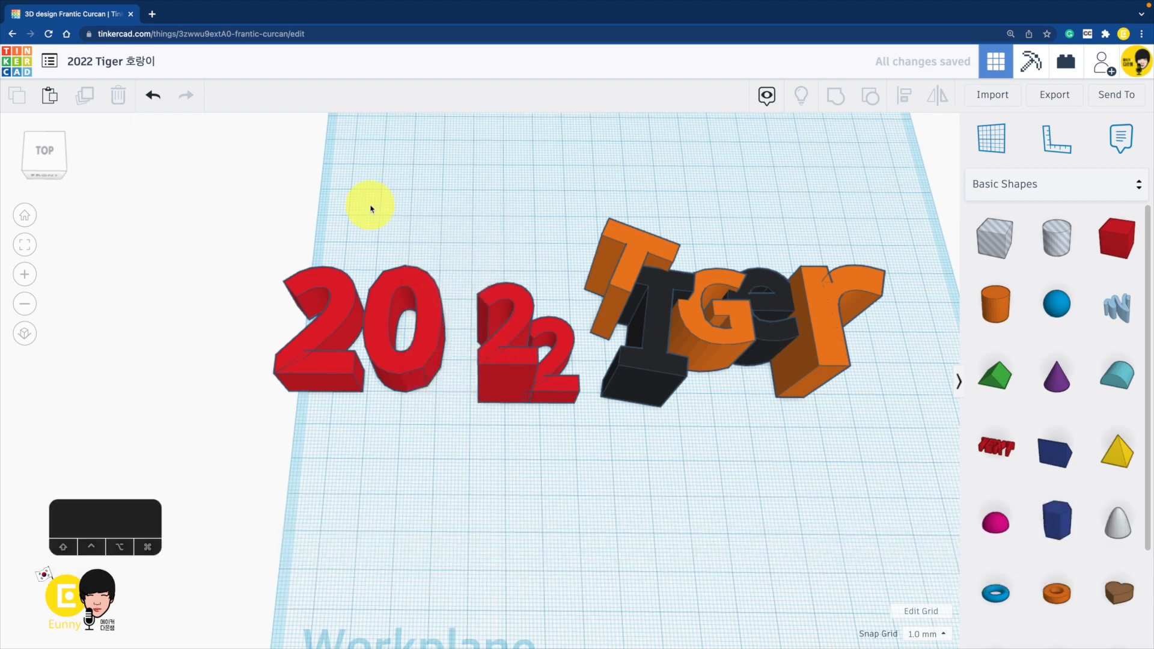
# Move the 0 about 12 mm right and 8 mm forward against the third digit, and move the first 2 against the 0
pyautogui.moveTo(370, 208); pyautogui.dragTo(374, 239, button='right')
pyautogui.moveTo(426, 328); pyautogui.dragTo(468, 356)
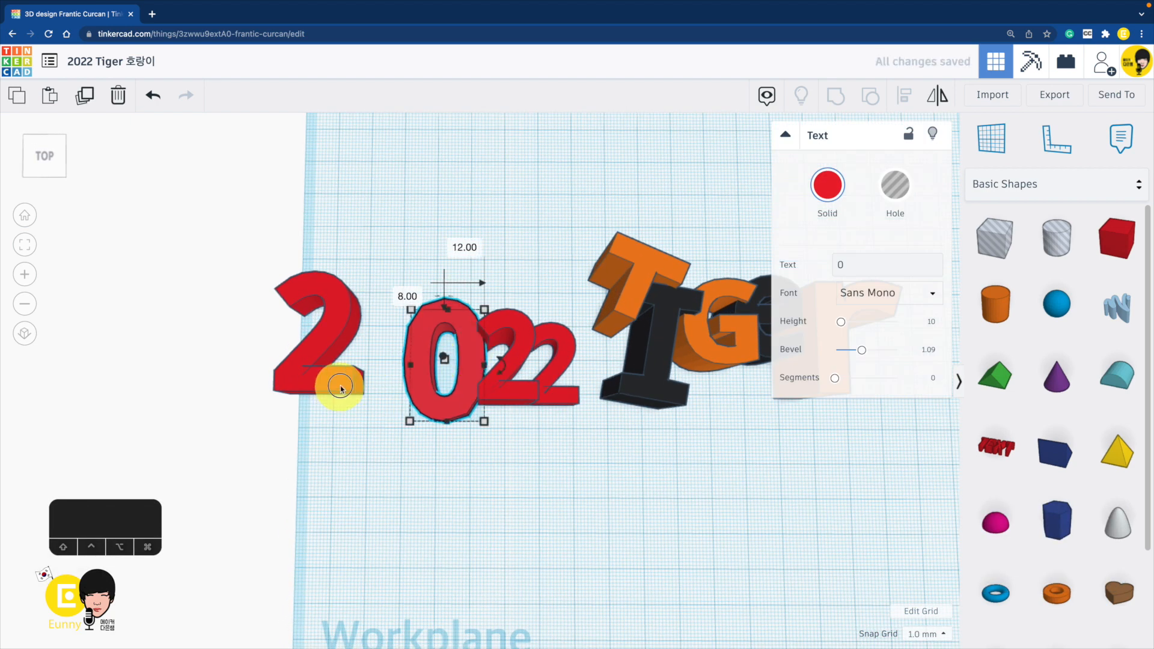
pyautogui.moveTo(340, 388); pyautogui.dragTo(412, 415)
# Set the height of the first 2 in 2022 to 30 mm
pyautogui.moveTo(309, 365); pyautogui.dragTo(459, 283, button='right')
pyautogui.click(412, 376)
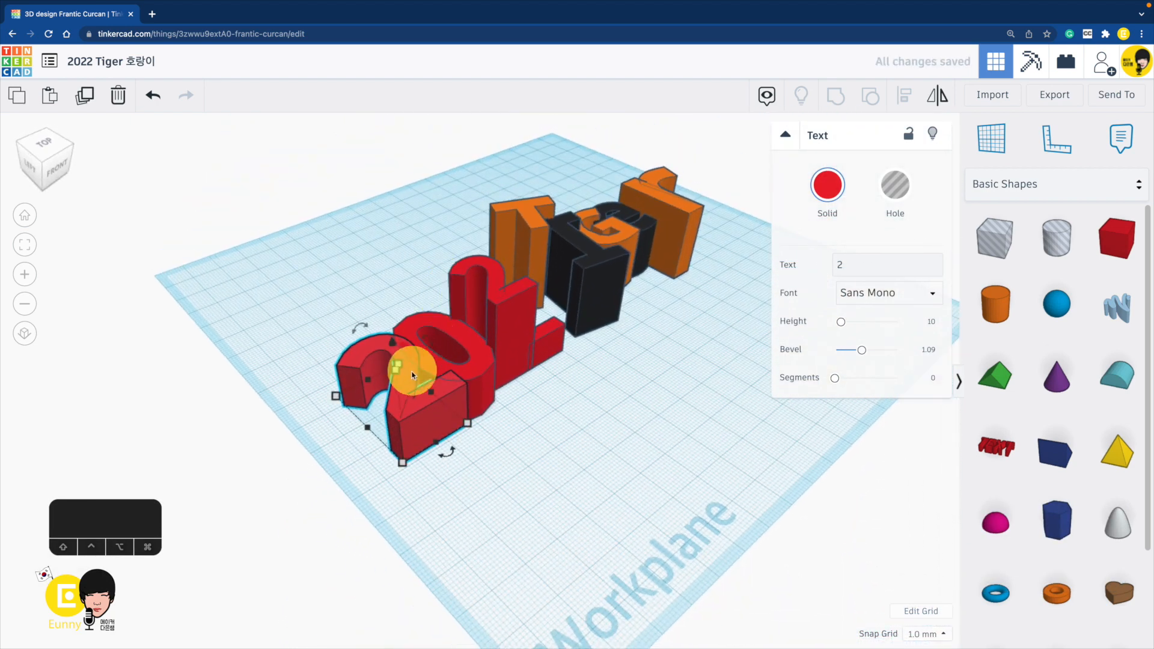
pyautogui.moveTo(412, 375); pyautogui.dragTo(387, 280)
pyautogui.moveTo(464, 206); pyautogui.dragTo(379, 288, button='right')
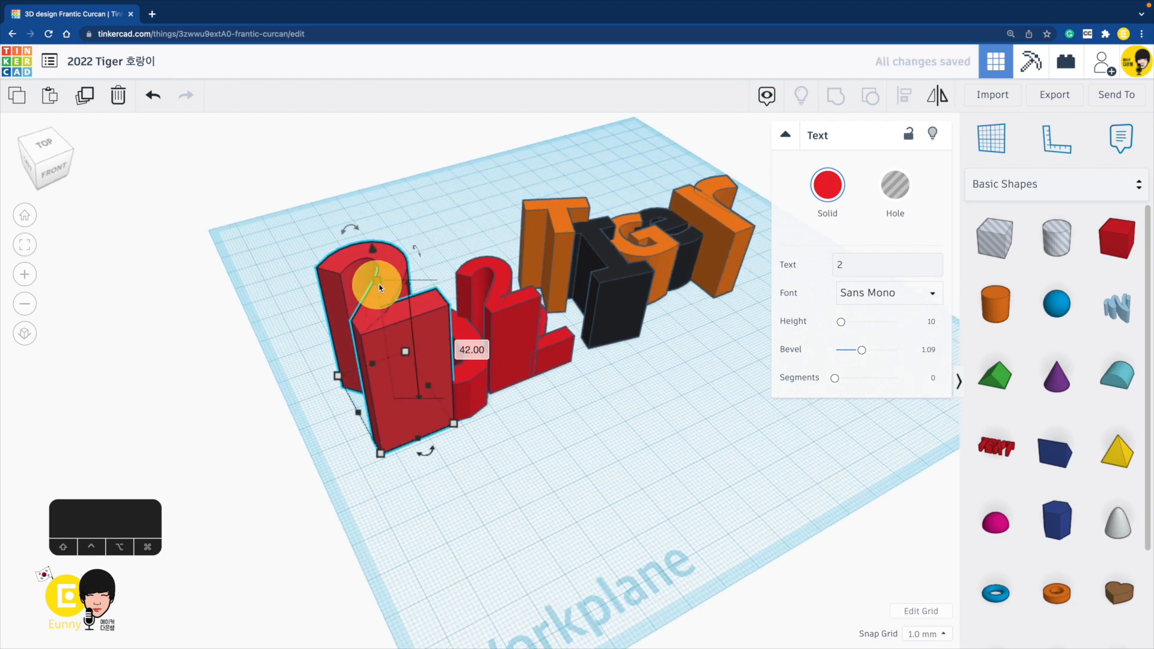
pyautogui.write('30')
pyautogui.press('Return')
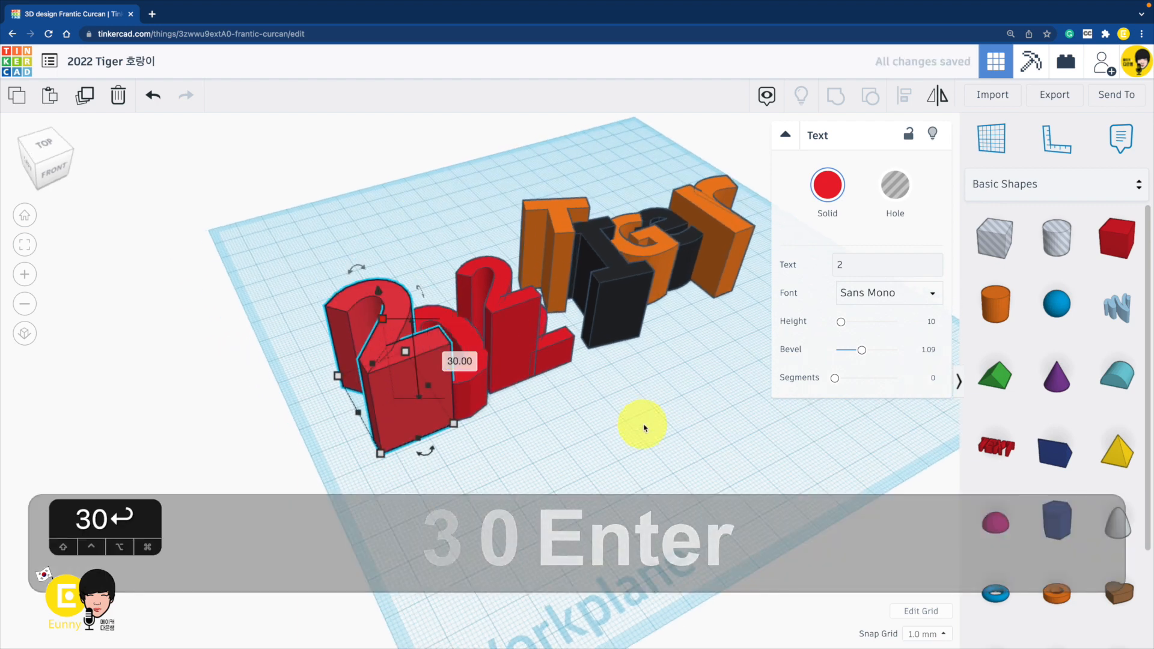
# Set the height of the 0 to 25 mm and shift the first 2 and the 0 back in line with the other digits
pyautogui.moveTo(625, 420); pyautogui.dragTo(489, 368, button='right')
pyautogui.click(466, 366)
pyautogui.moveTo(465, 365); pyautogui.dragTo(451, 335)
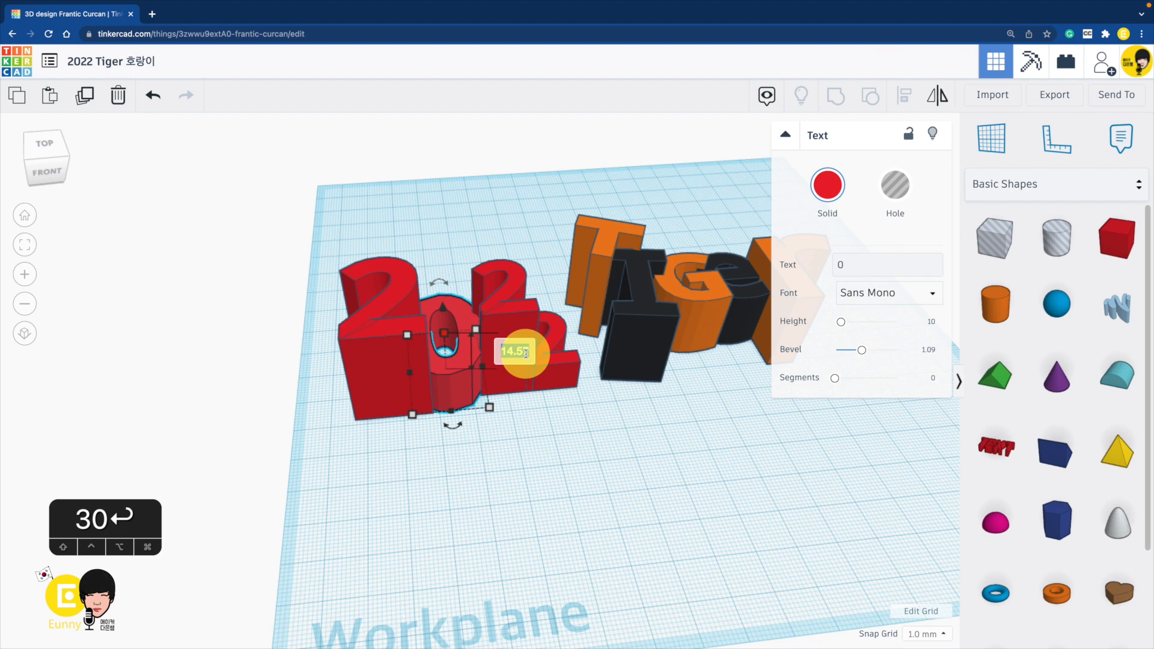
pyautogui.write('25')
pyautogui.press('Return')
pyautogui.moveTo(484, 232); pyautogui.dragTo(425, 439, button='right')
pyautogui.click(425, 439)
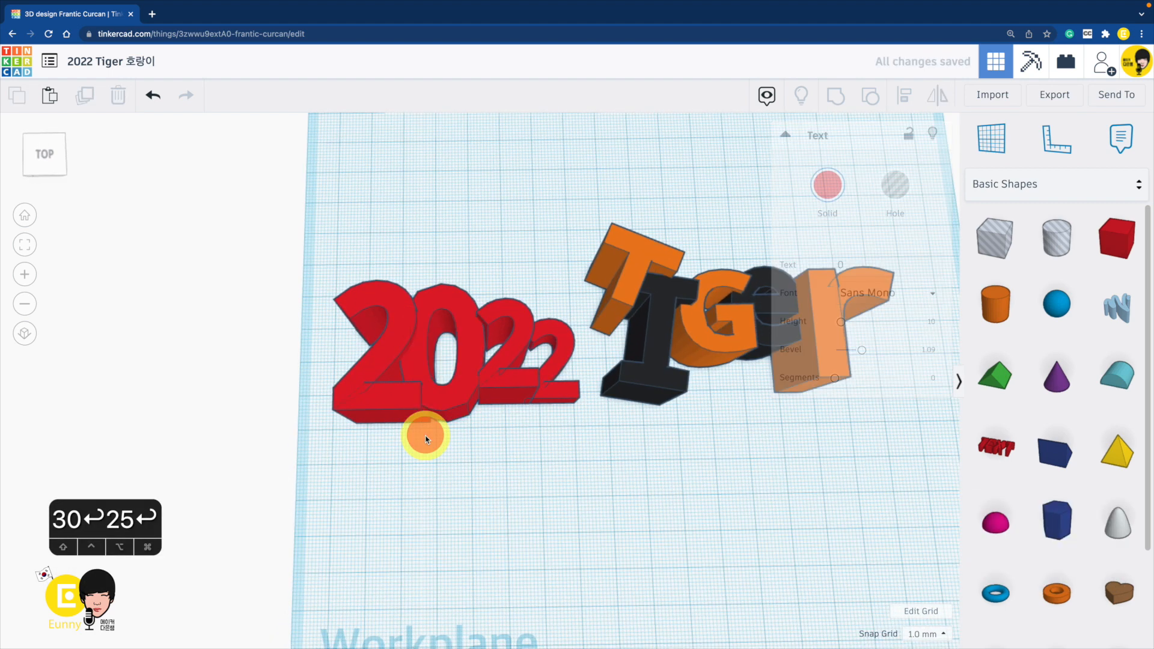
pyautogui.moveTo(466, 475); pyautogui.dragTo(438, 371)
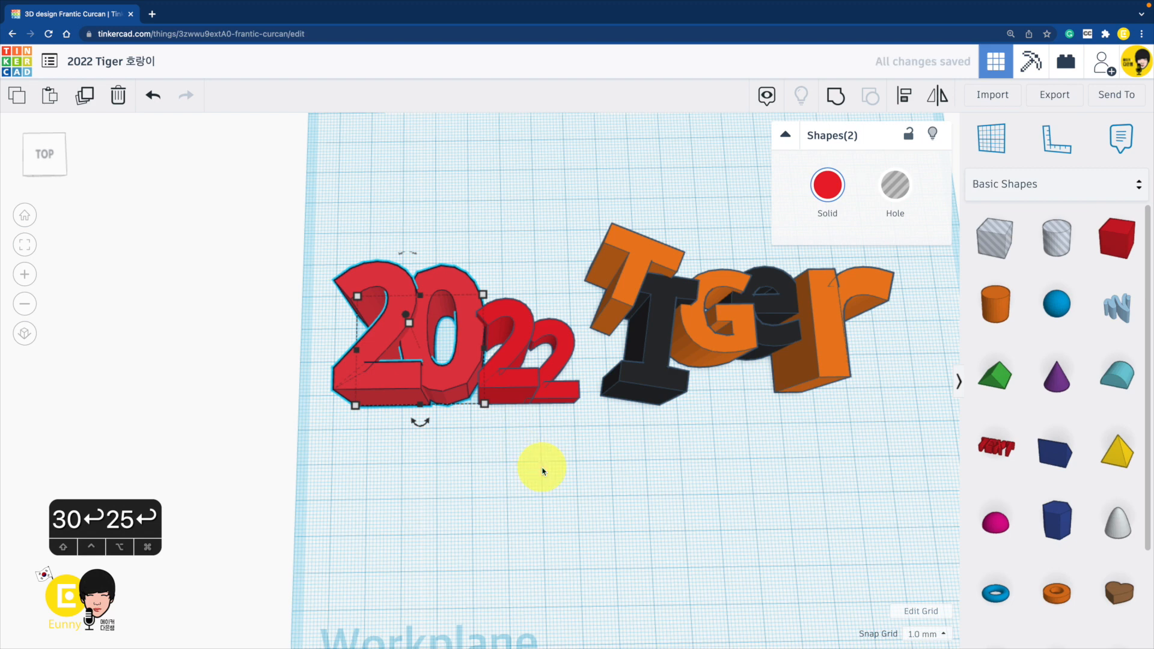
# Lower the height of the third digit slightly and raise the last 2 to about 20 mm
pyautogui.moveTo(543, 471); pyautogui.dragTo(535, 381, button='right')
pyautogui.click(502, 287)
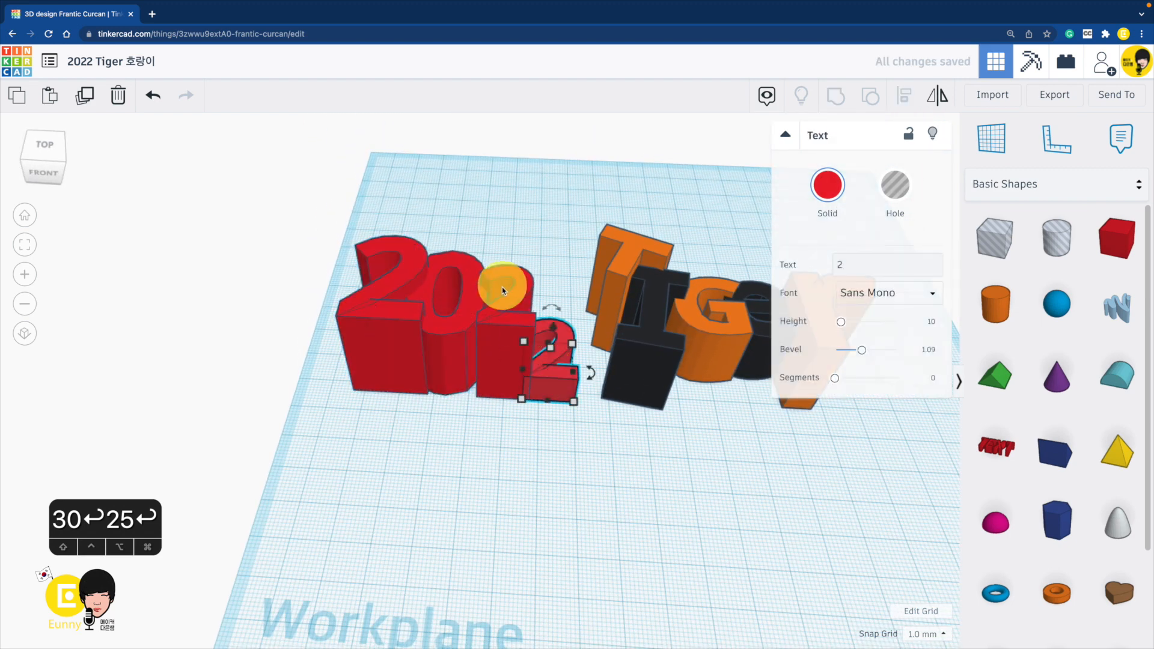
pyautogui.moveTo(503, 286); pyautogui.dragTo(507, 297)
pyautogui.click(560, 377)
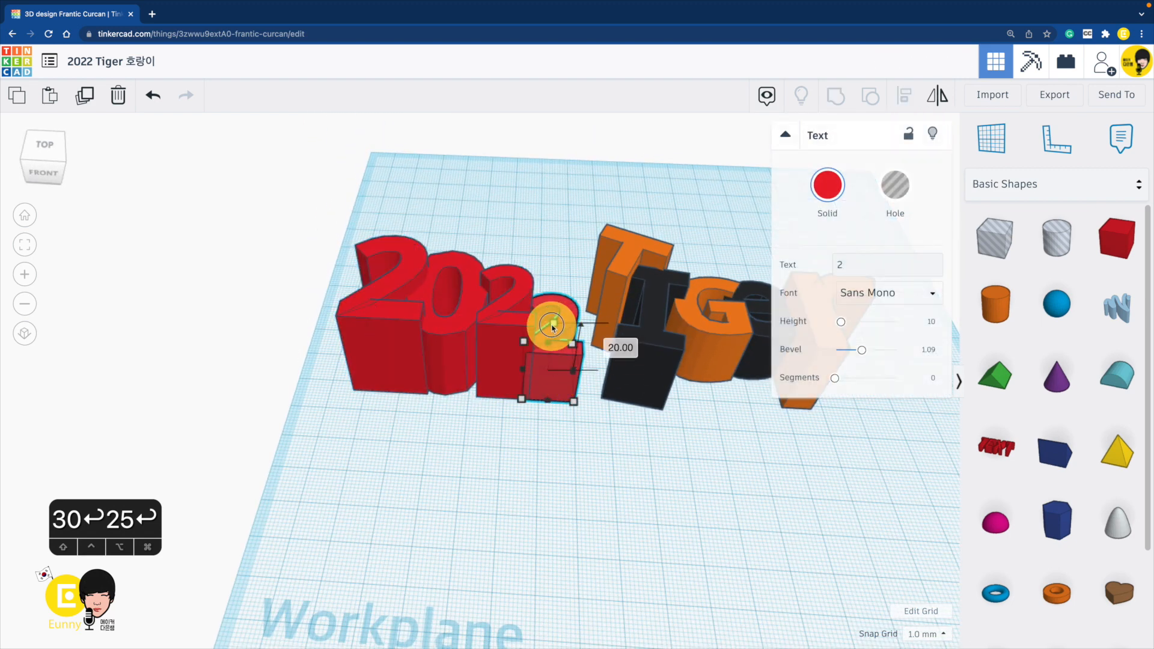
pyautogui.click(556, 205)
pyautogui.moveTo(557, 220); pyautogui.dragTo(566, 276, button='right')
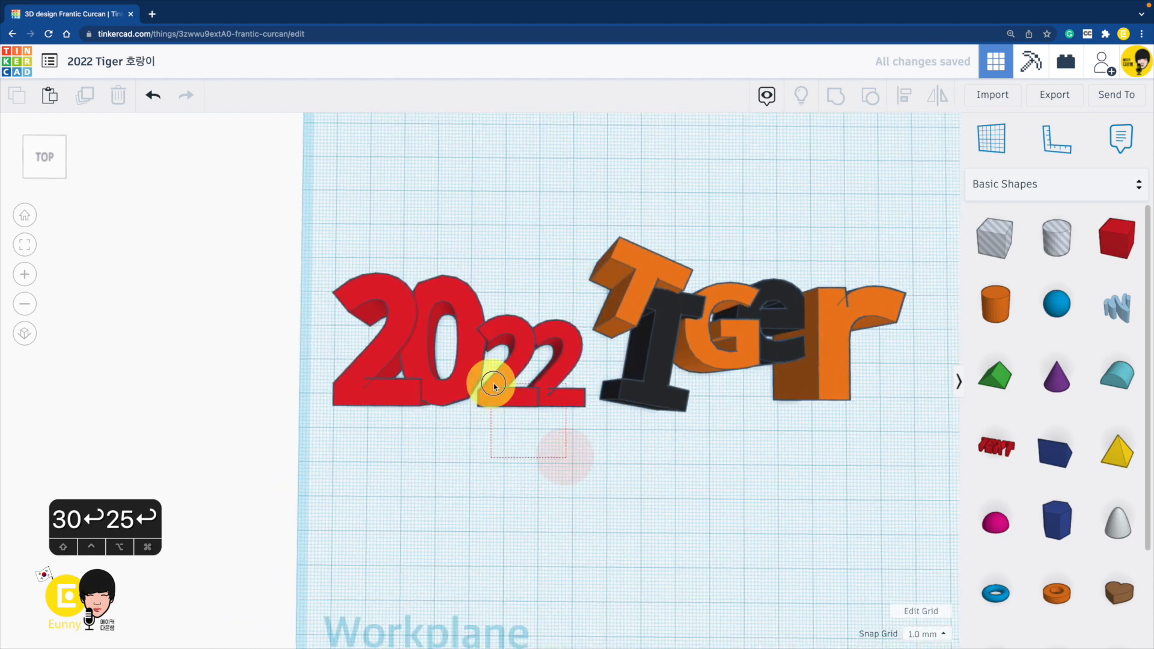
# Move the last two digits left against the 0, and move the whole 2022 right against the I
pyautogui.moveTo(493, 384); pyautogui.dragTo(485, 385)
pyautogui.click(505, 448)
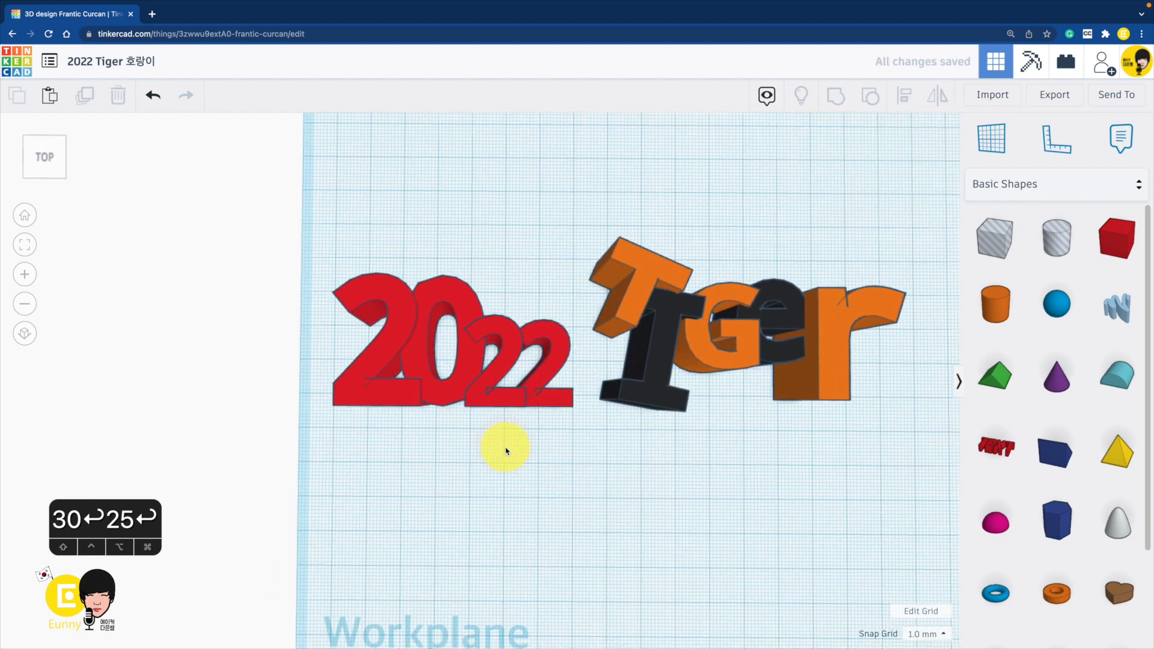
pyautogui.moveTo(505, 448); pyautogui.dragTo(509, 403, button='right')
pyautogui.moveTo(539, 441); pyautogui.dragTo(349, 345)
pyautogui.moveTo(479, 365); pyautogui.dragTo(521, 361)
pyautogui.click(489, 438)
pyautogui.moveTo(489, 438); pyautogui.dragTo(461, 482, button='right')
pyautogui.keyDown('shift'); pyautogui.moveTo(686, 323); pyautogui.dragTo(559, 313, button='right'); pyautogui.keyUp('shift')
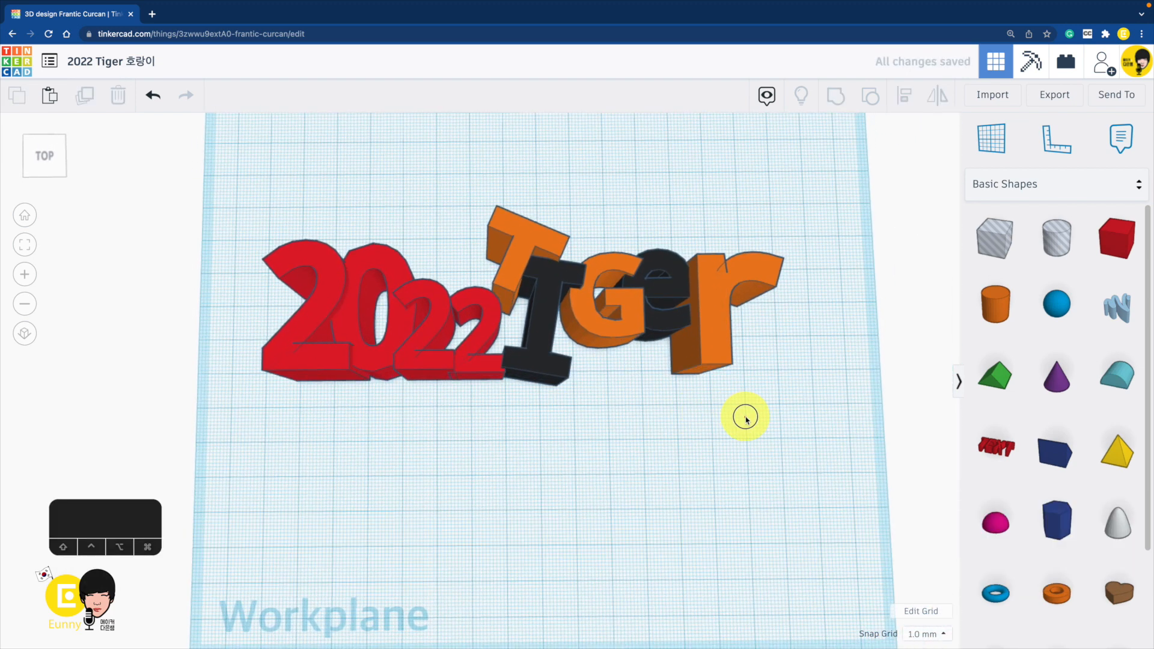
# Select only the four digits of 2022 and shift them slightly right and forward
pyautogui.moveTo(219, 370); pyautogui.dragTo(219, 369)
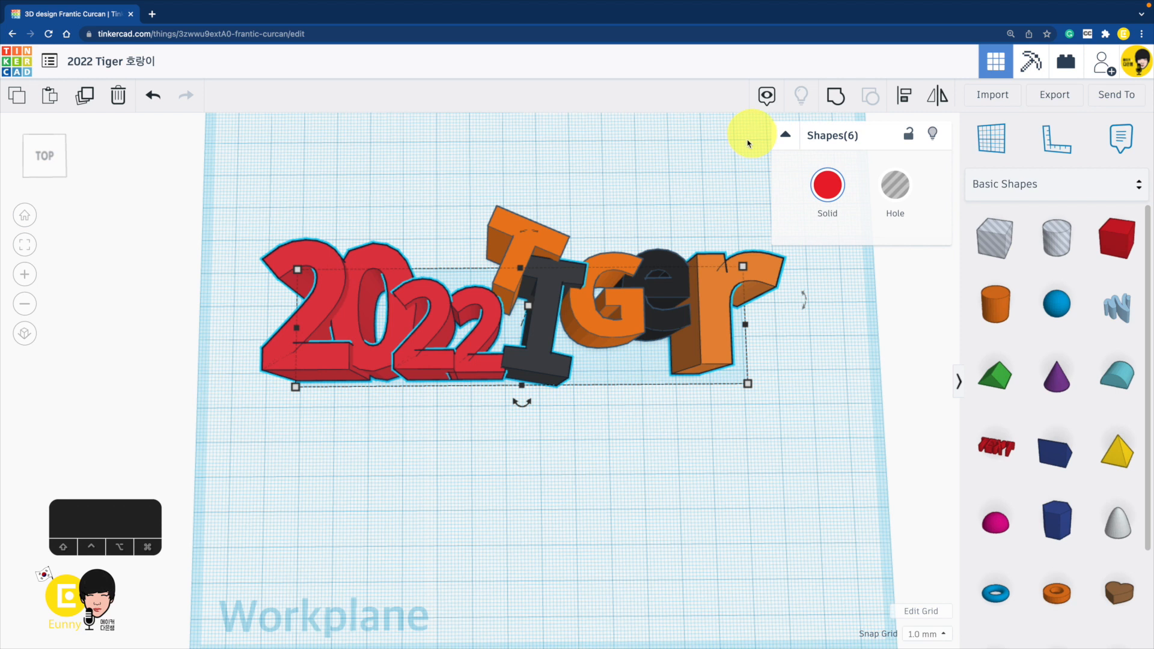
pyautogui.click(576, 451)
pyautogui.moveTo(339, 366); pyautogui.dragTo(333, 354)
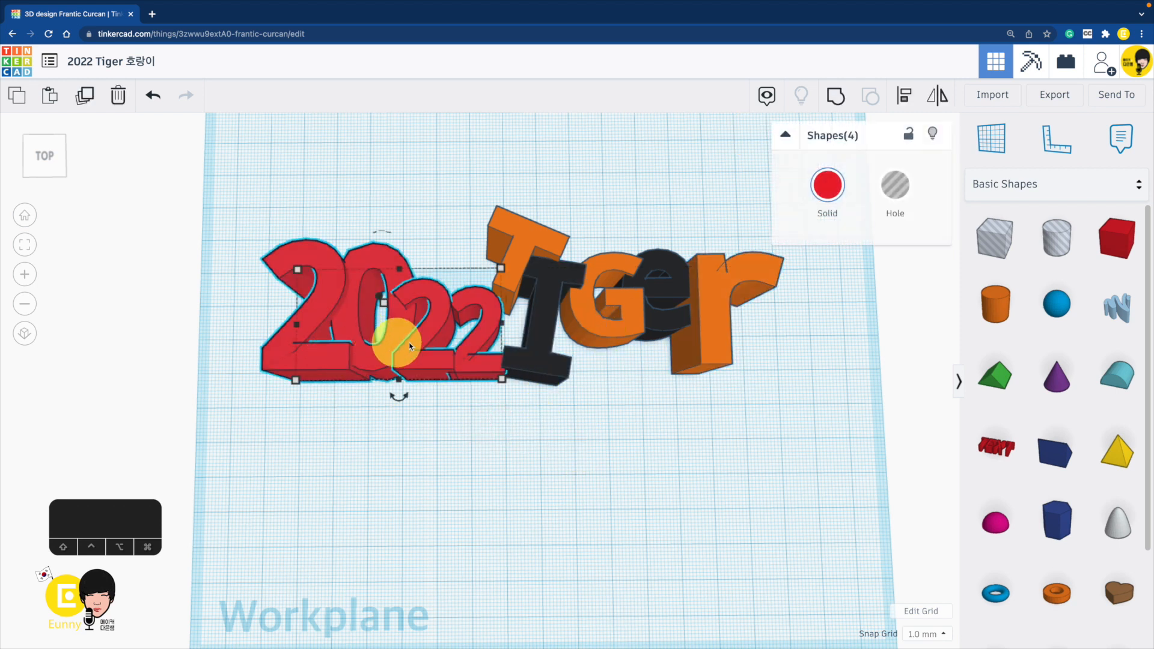
pyautogui.moveTo(417, 345); pyautogui.dragTo(420, 354)
pyautogui.click(607, 420)
# Rotate the I slightly clockwise and shift it a little left against the last 2
pyautogui.click(542, 323)
pyautogui.moveTo(549, 404); pyautogui.dragTo(520, 425)
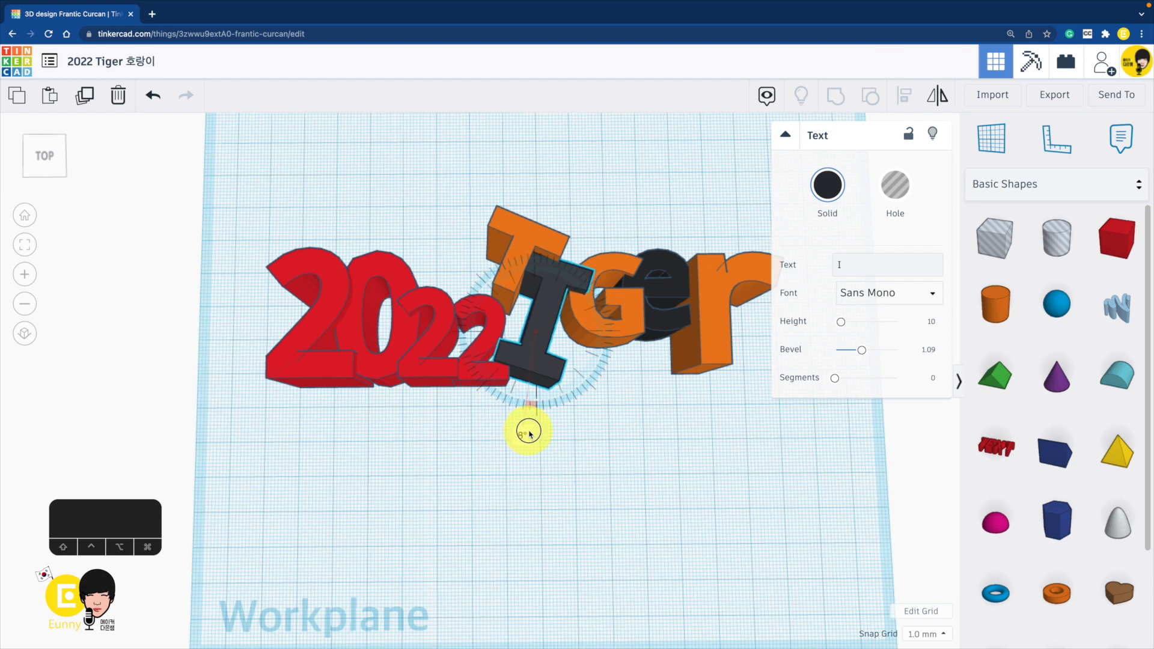
pyautogui.moveTo(529, 368); pyautogui.dragTo(527, 367)
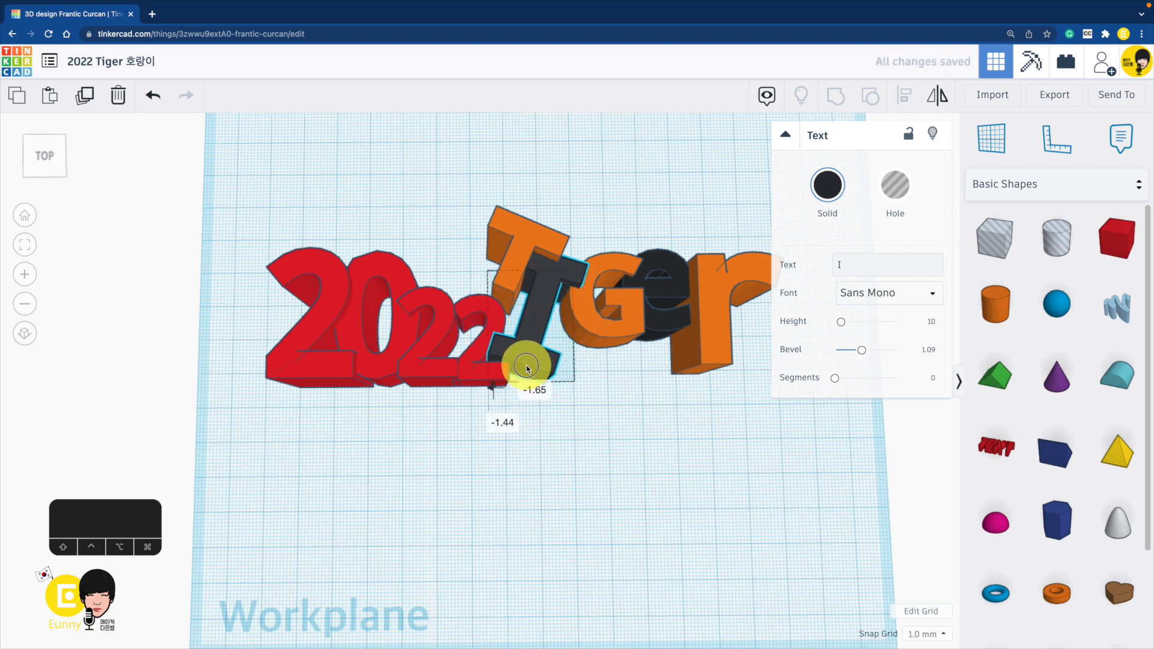
pyautogui.click(616, 431)
# Align the four digits, the I and the r along their front edges
pyautogui.moveTo(616, 430)
pyautogui.mouseDown(button='right')
pyautogui.moveTo(606, 388)
pyautogui.moveTo(606, 424)
pyautogui.mouseUp(button='right')
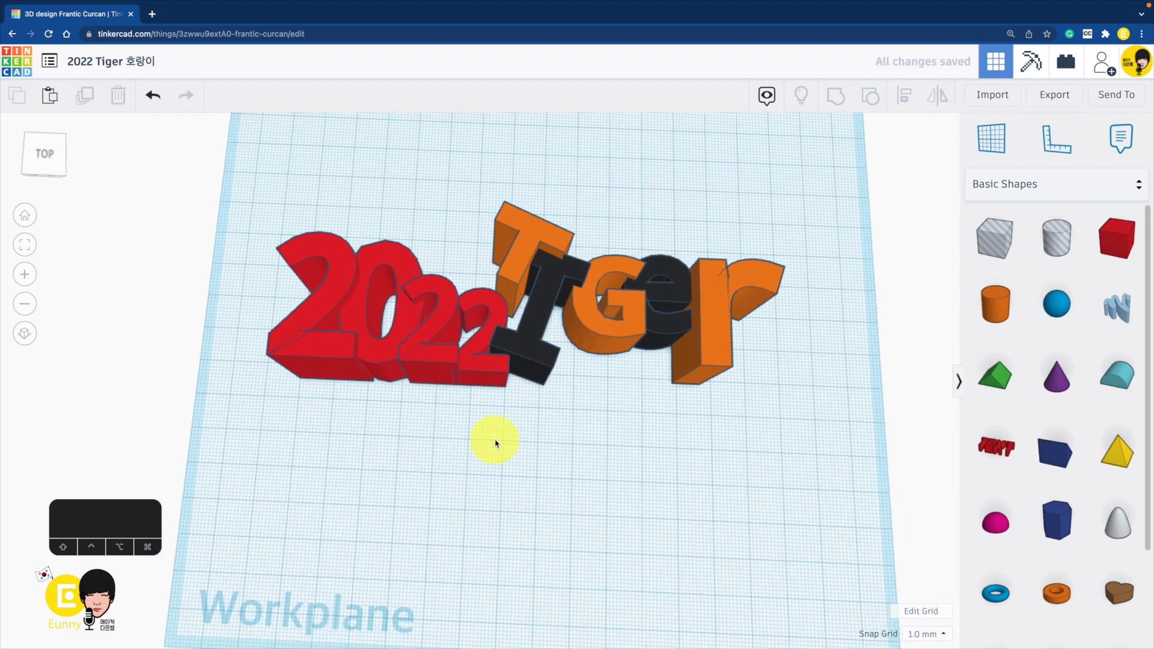
pyautogui.moveTo(369, 439); pyautogui.dragTo(369, 438)
pyautogui.moveTo(606, 424); pyautogui.dragTo(619, 460, button='right')
pyautogui.moveTo(716, 466); pyautogui.dragTo(279, 359)
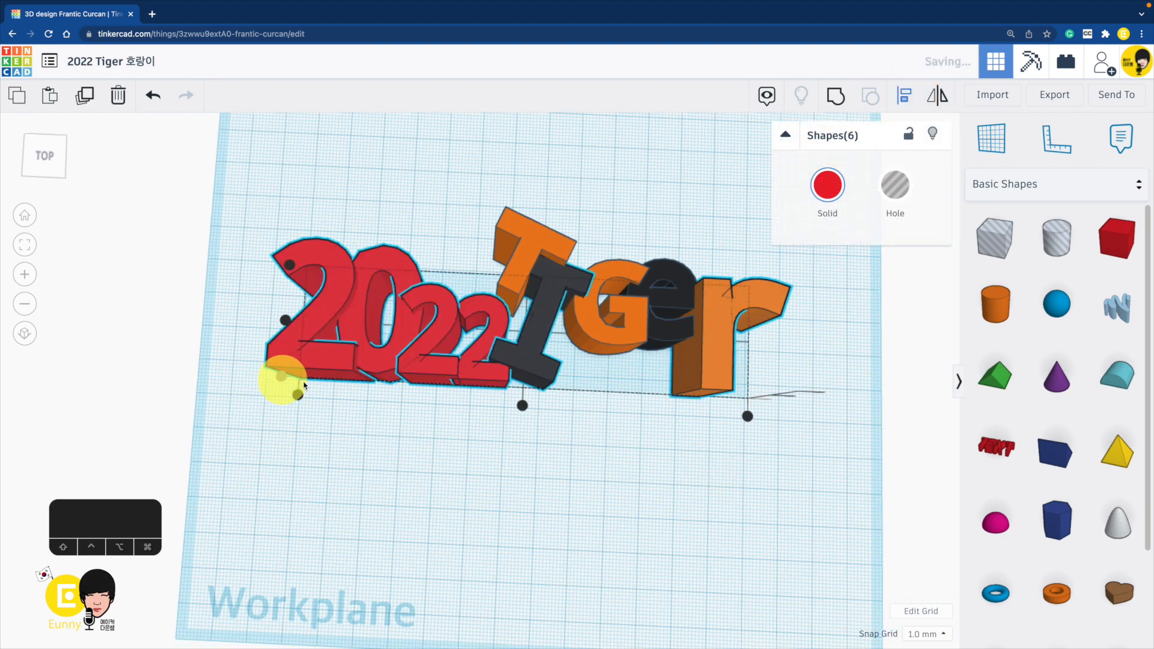
pyautogui.click(505, 445)
# Nudge the T slightly right and back
pyautogui.moveTo(505, 446); pyautogui.dragTo(532, 305, button='right')
pyautogui.click(531, 271)
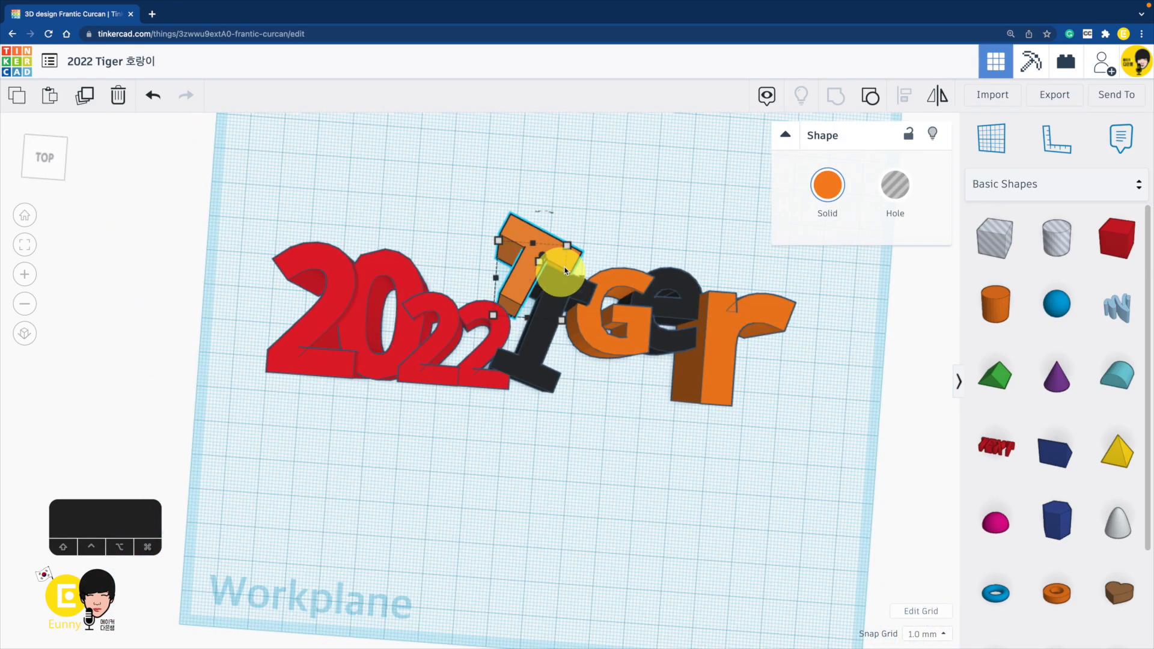
pyautogui.click(600, 373)
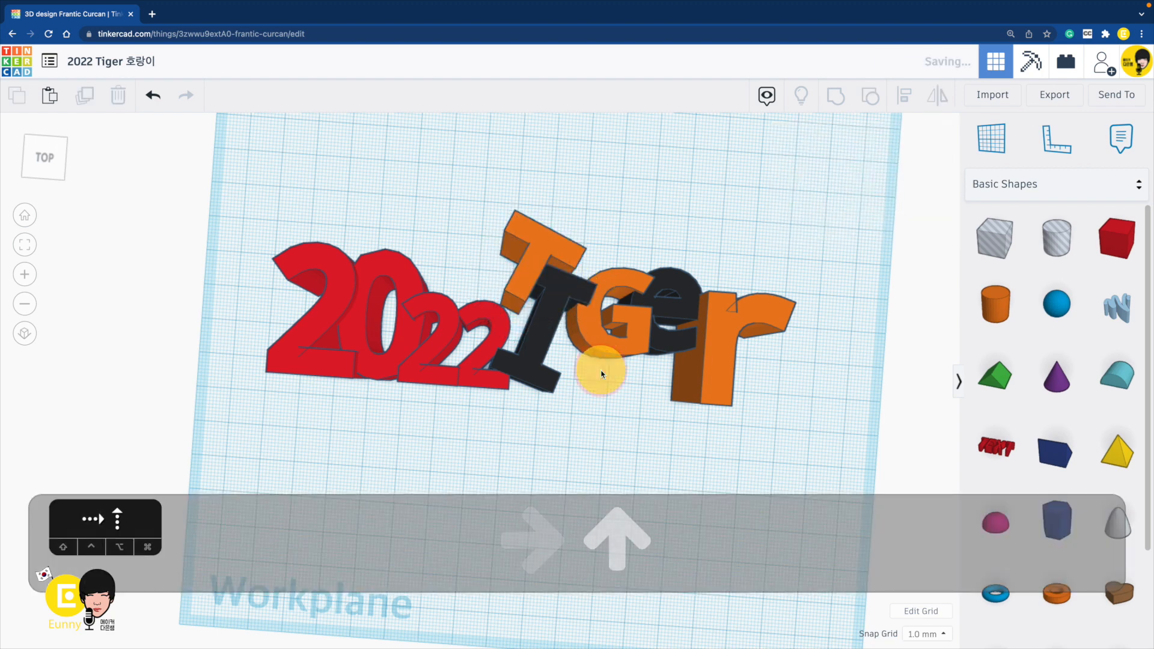
# Nudge the e slightly forward between the G and the r
pyautogui.moveTo(600, 373); pyautogui.dragTo(652, 319, button='right')
pyautogui.click(652, 298)
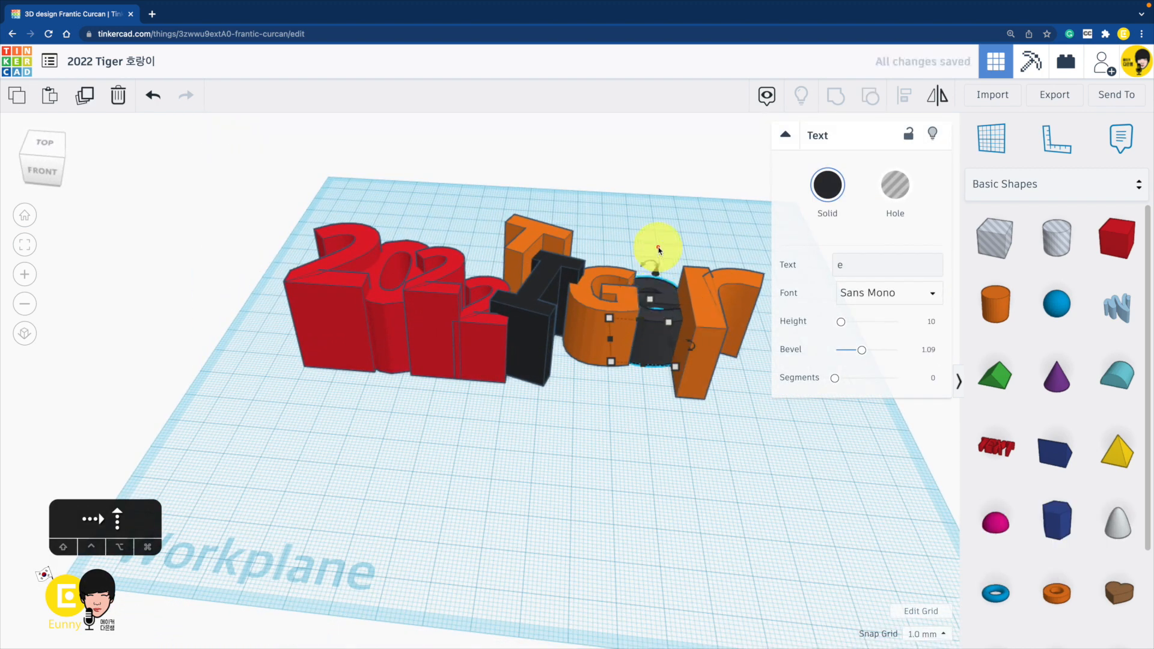
pyautogui.click(658, 249)
pyautogui.moveTo(631, 201); pyautogui.dragTo(675, 268, button='right')
pyautogui.click(663, 307)
pyautogui.press('Down')
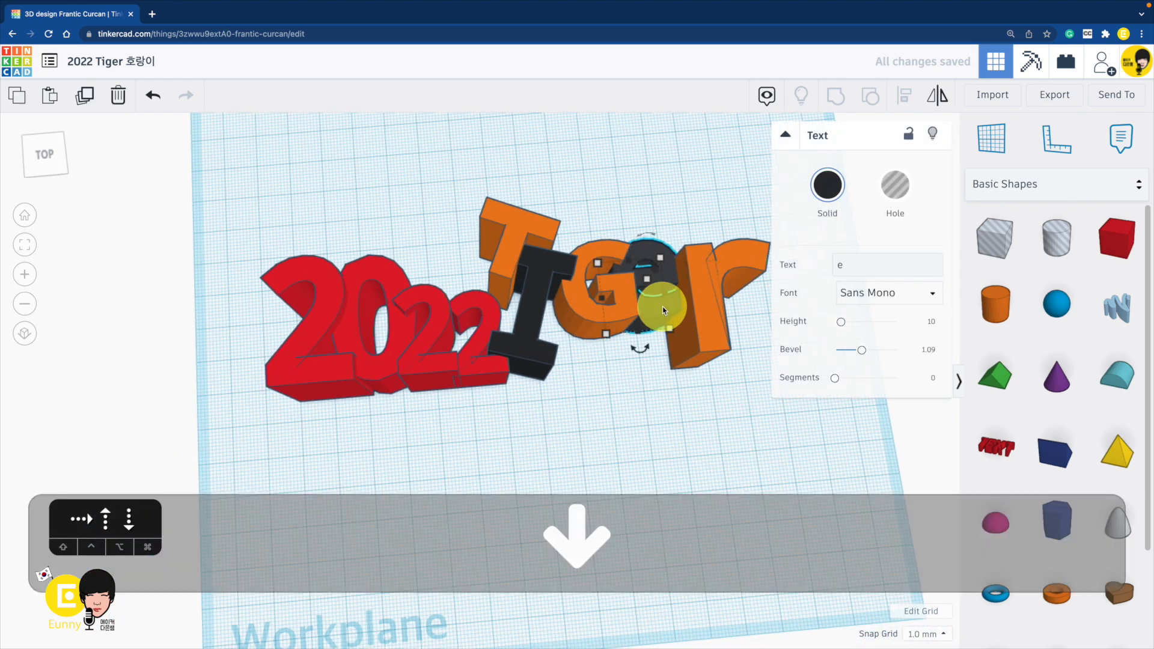
# Shift the first 2 and the 0 a few grid steps right so they sit closer to the third digit
pyautogui.moveTo(600, 201); pyautogui.dragTo(381, 376, button='right')
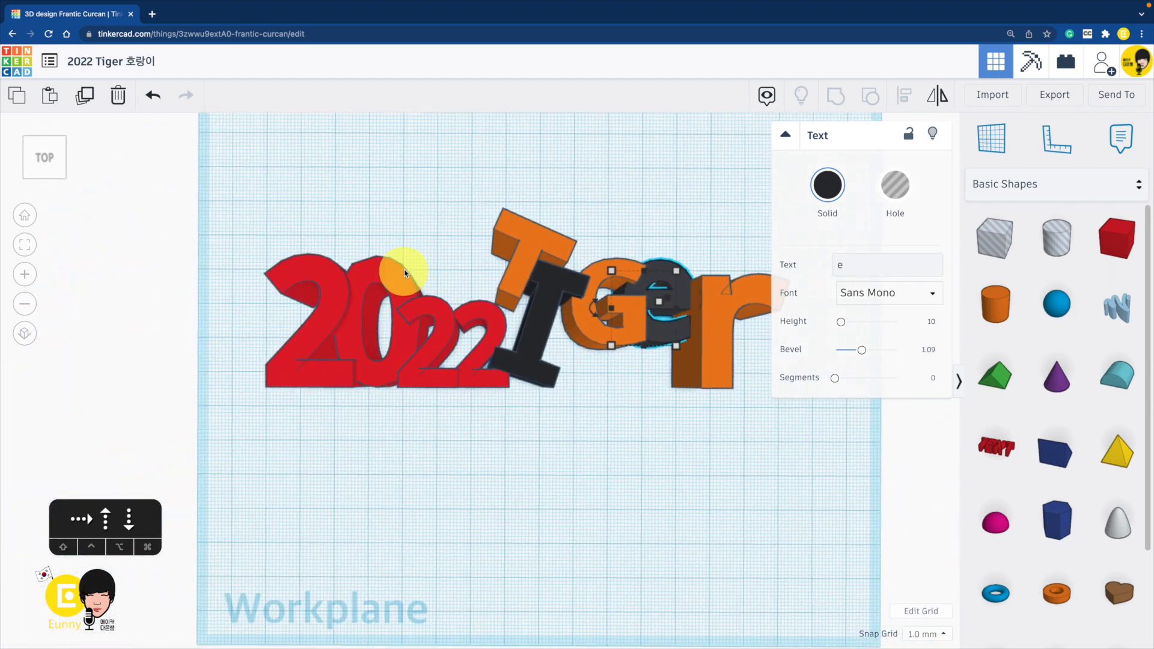
pyautogui.click(404, 274)
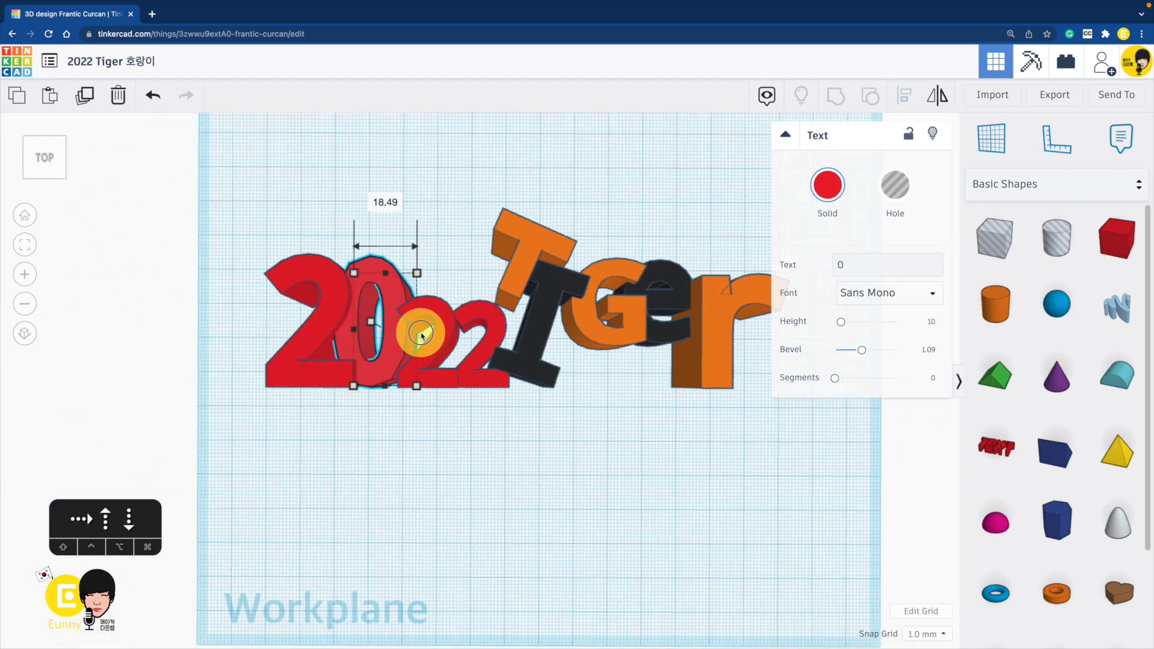
pyautogui.click(314, 306)
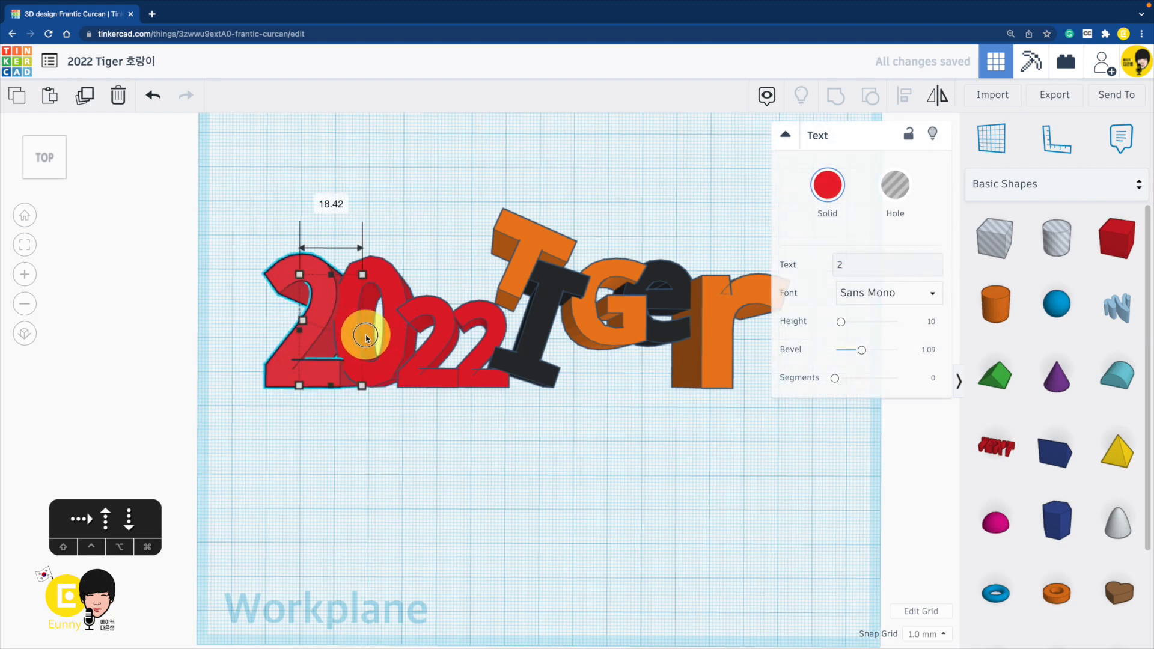
pyautogui.press('Right')
pyautogui.press('Right')
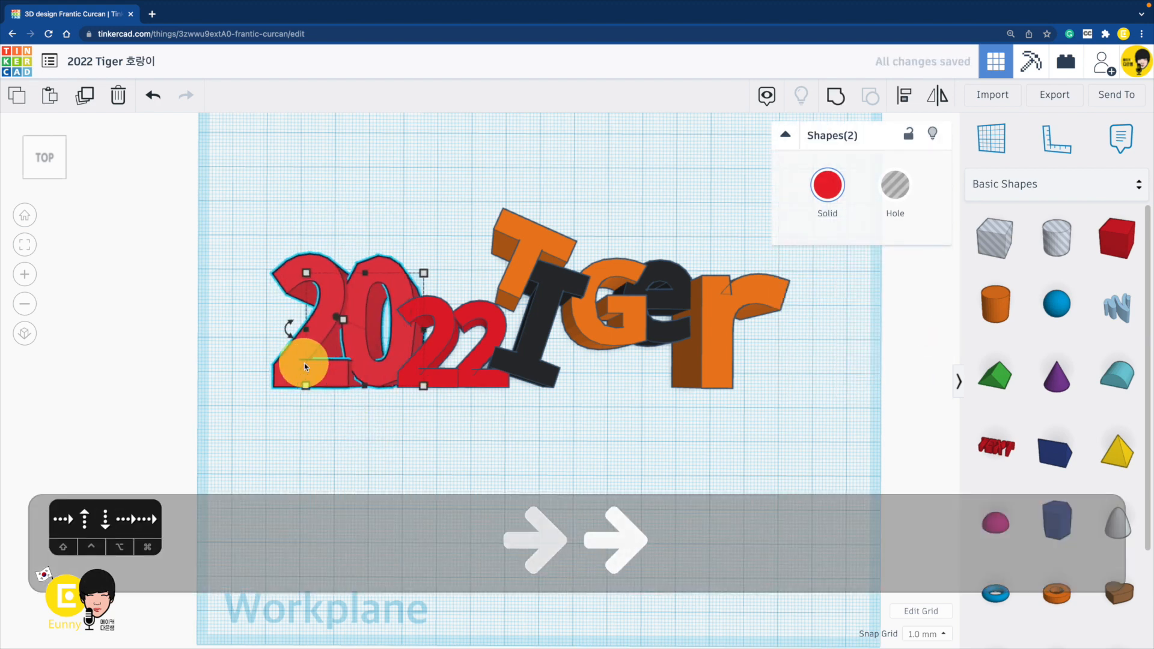
pyautogui.press('Right')
pyautogui.press('Left')
pyautogui.click(479, 200)
# Nudge the first three digits one grid step right toward the last 2
pyautogui.moveTo(478, 200); pyautogui.dragTo(428, 385, button='right')
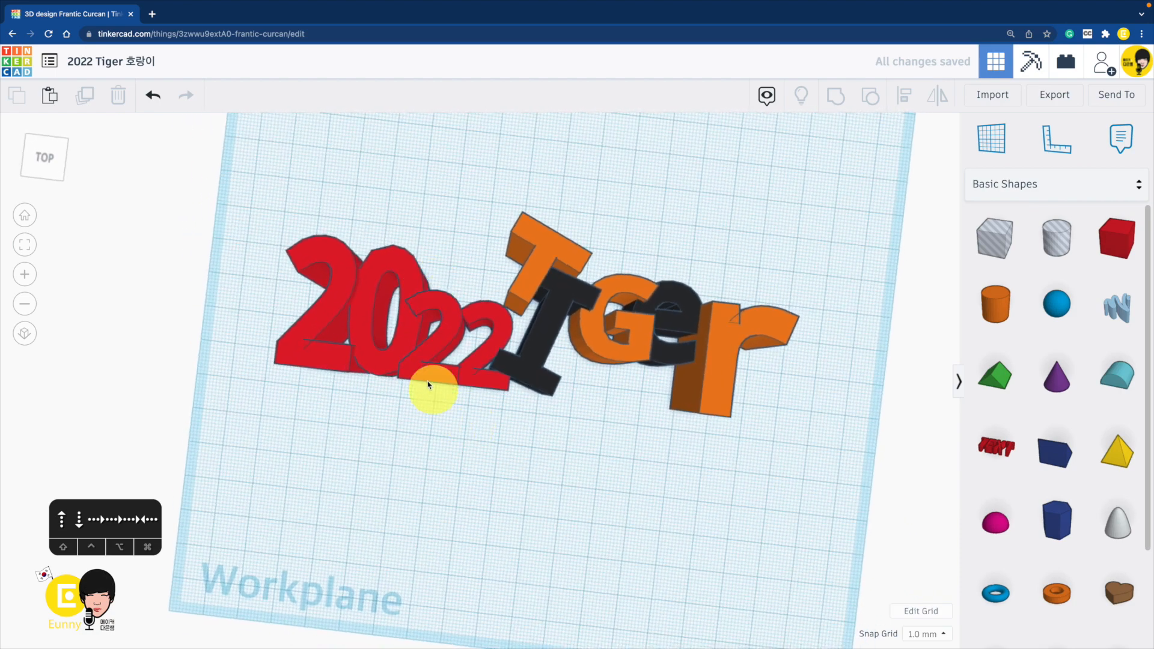
pyautogui.moveTo(335, 347); pyautogui.dragTo(335, 347)
pyautogui.press('Right')
pyautogui.click(484, 219)
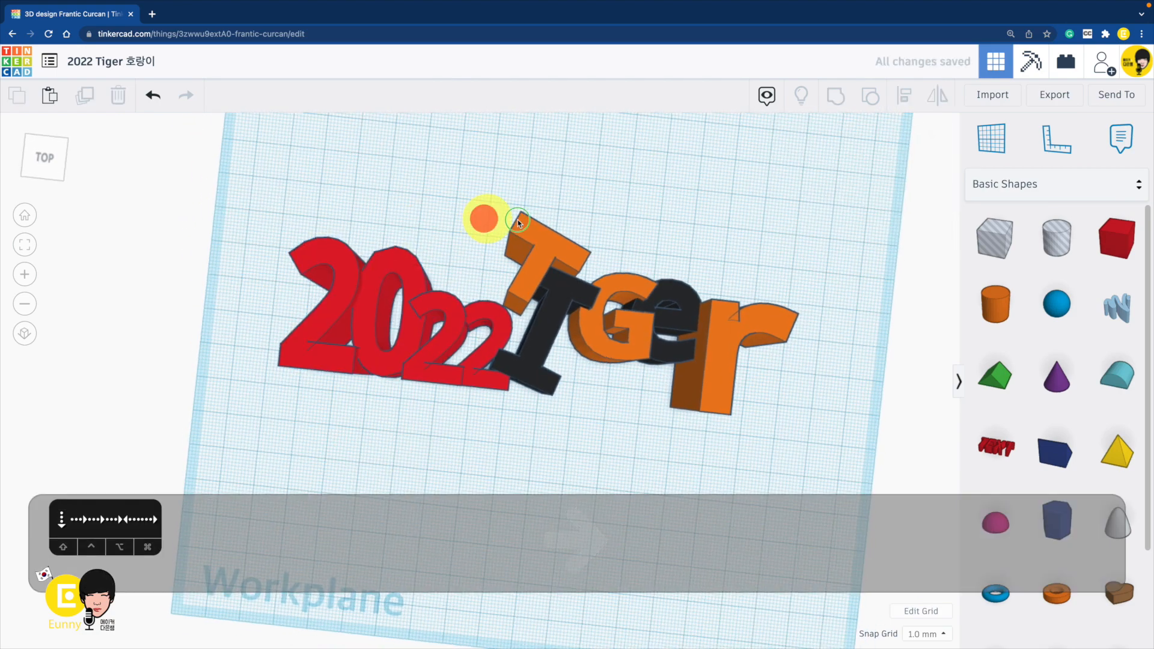
# Rotate the T slightly counterclockwise and nudge it one step back
pyautogui.moveTo(518, 218); pyautogui.dragTo(496, 309, button='right')
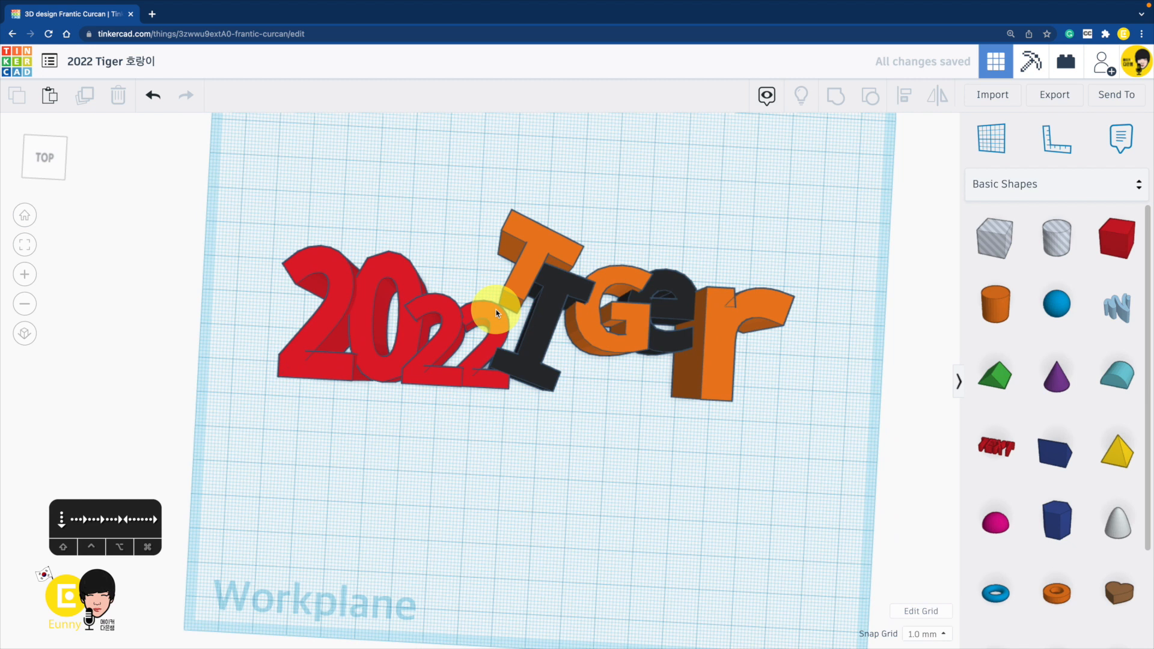
pyautogui.click(547, 256)
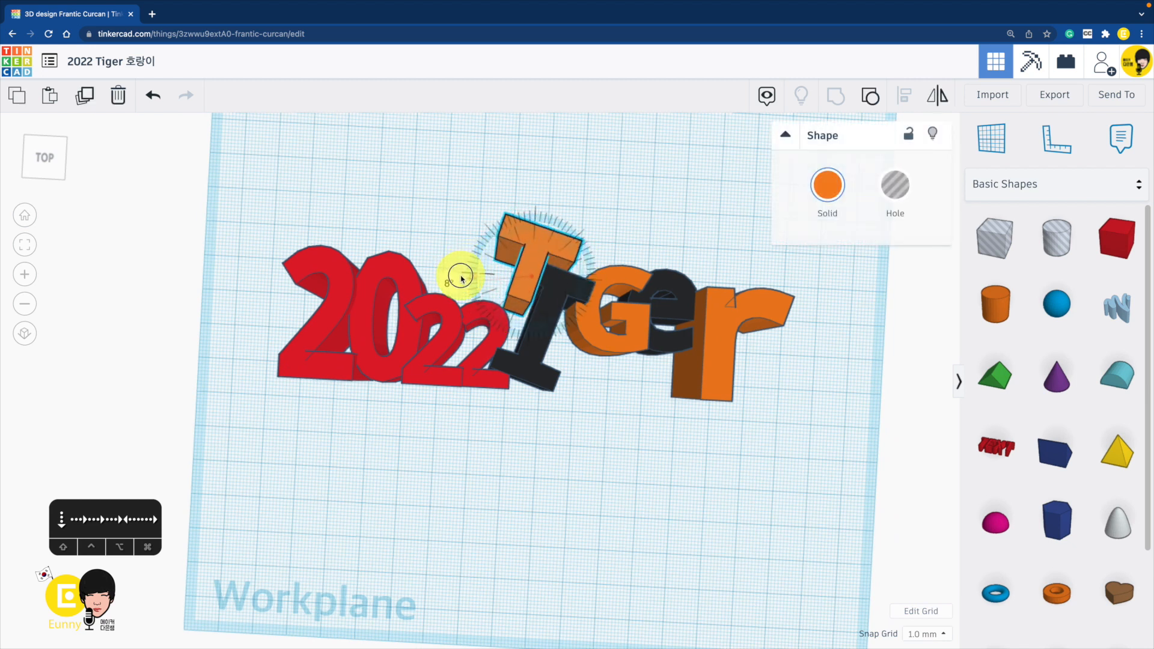
pyautogui.press('Up')
pyautogui.click(654, 227)
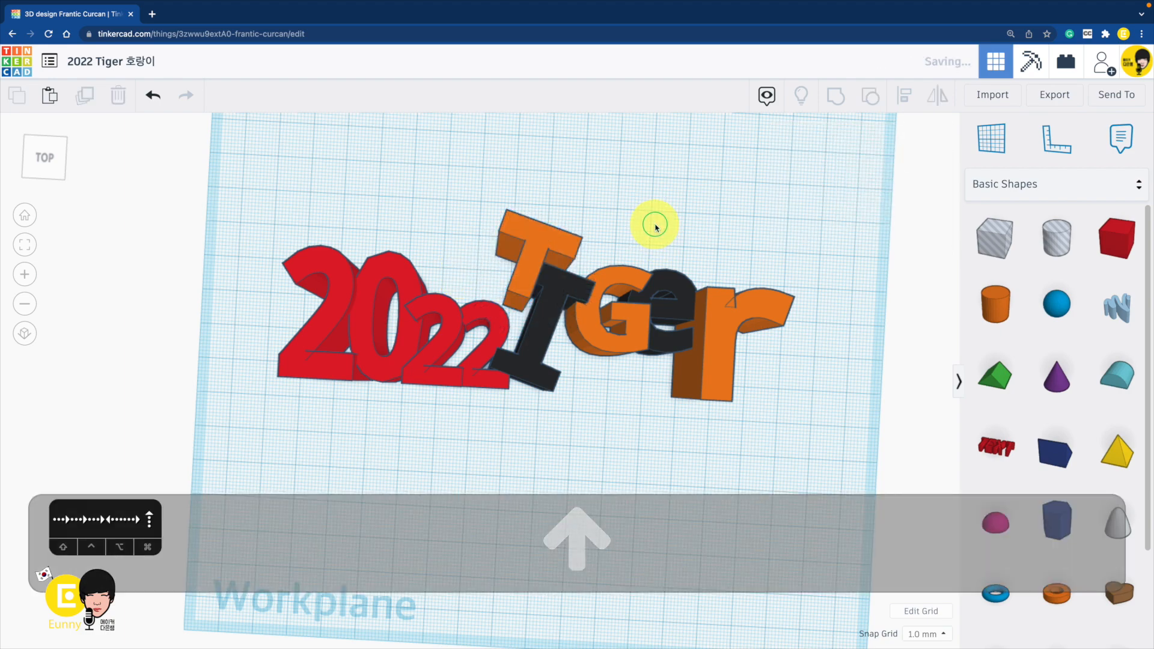
# Recolour all four digits of 2022 gray
pyautogui.moveTo(655, 226); pyautogui.dragTo(467, 448, button='right')
pyautogui.moveTo(311, 344); pyautogui.dragTo(312, 343)
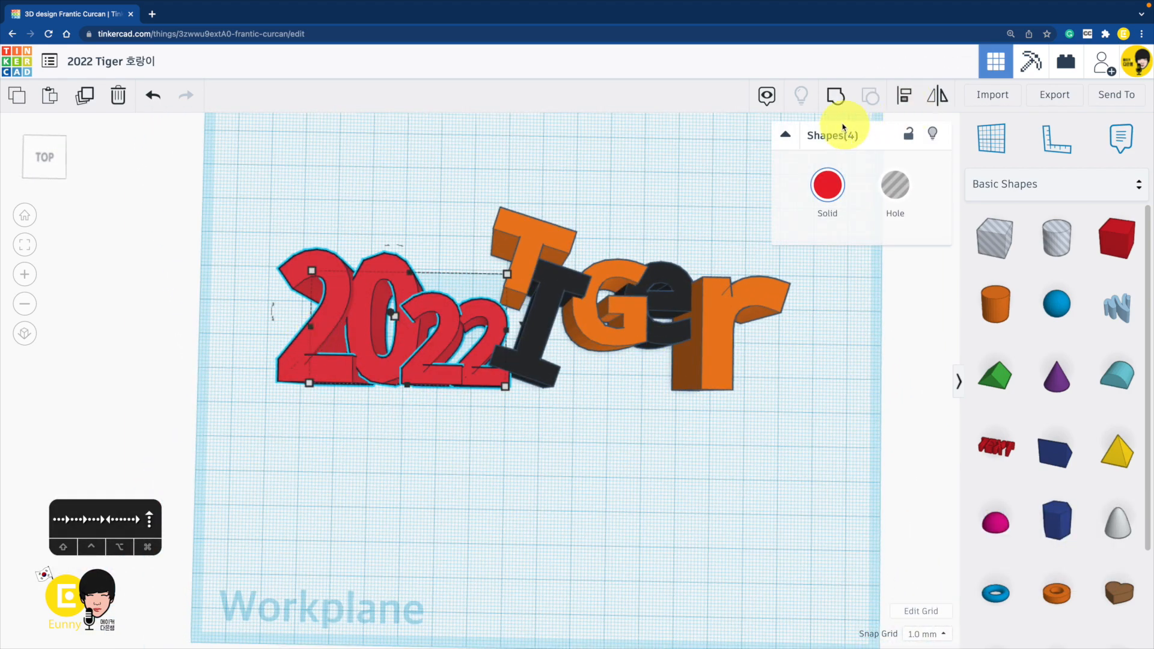
pyautogui.click(837, 186)
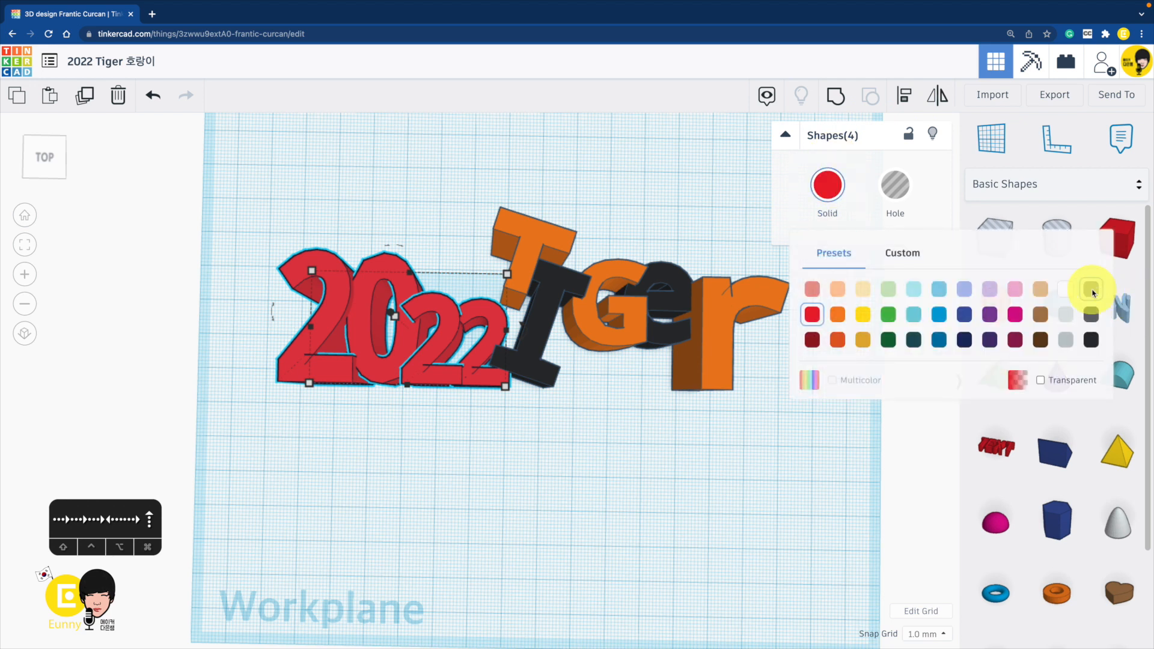
pyautogui.click(1091, 291)
pyautogui.click(741, 442)
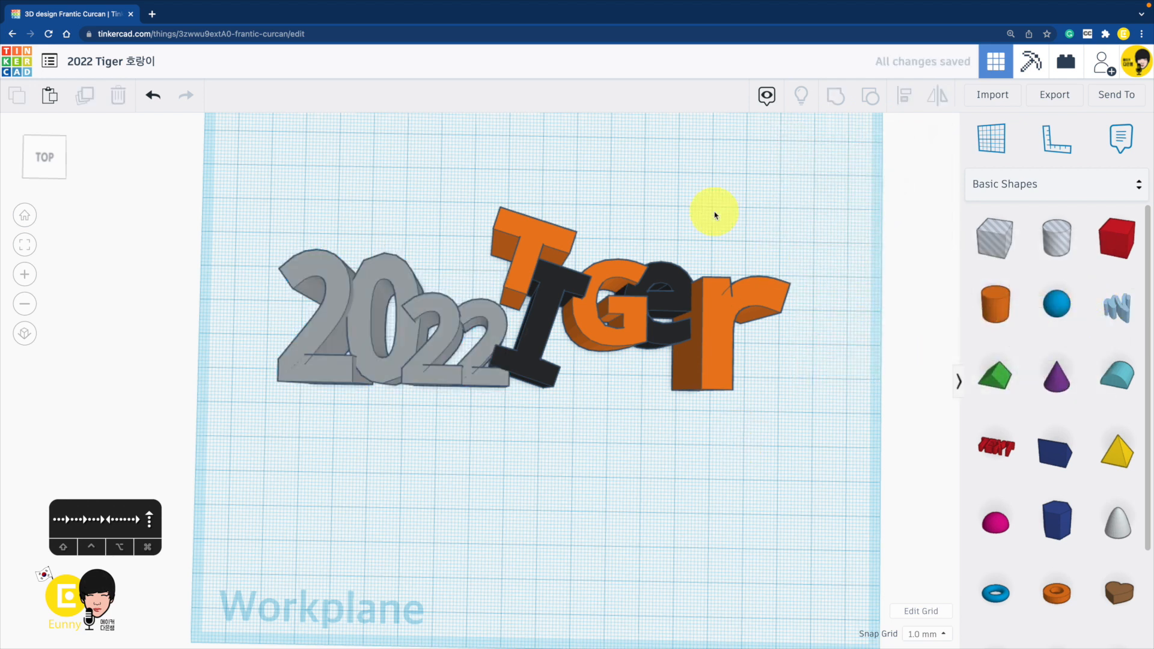
# Group all nine digits and letters into one shape and set it to Multicolor
pyautogui.moveTo(771, 446); pyautogui.dragTo(779, 411, button='right')
pyautogui.moveTo(781, 415); pyautogui.dragTo(271, 211)
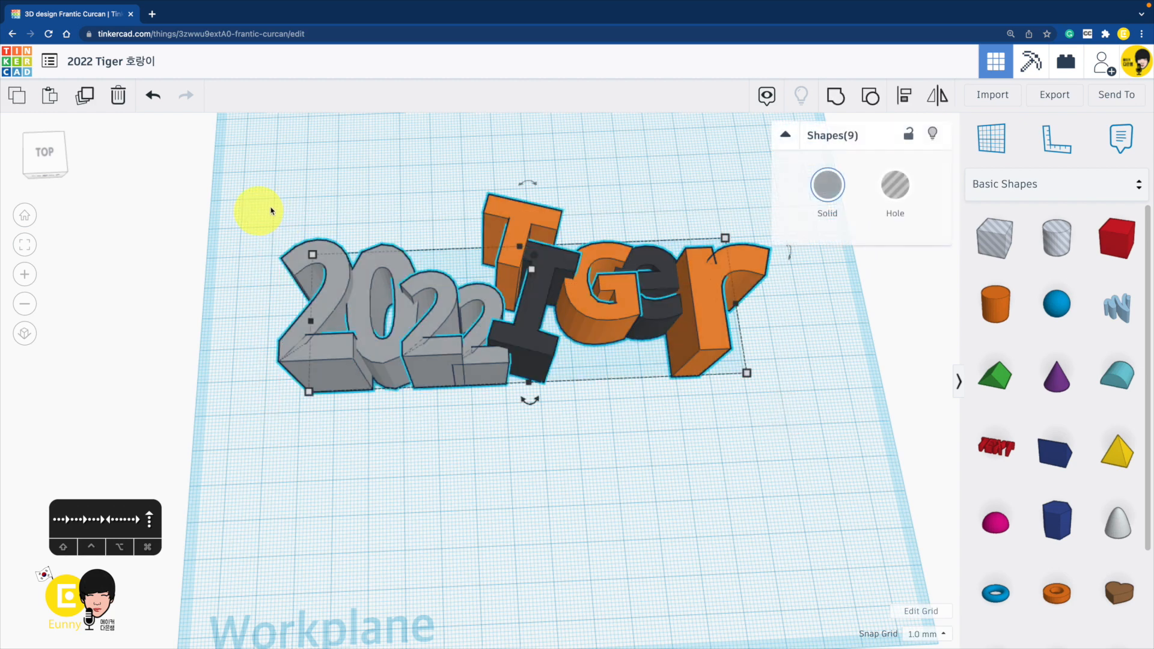
pyautogui.click(840, 101)
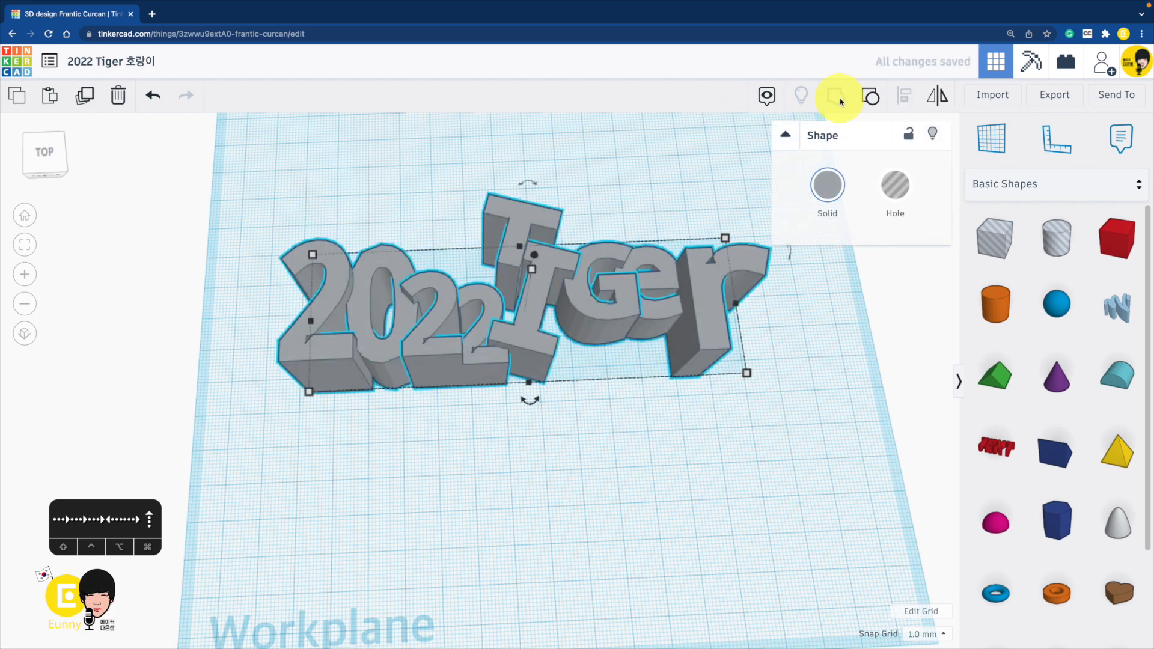
pyautogui.click(826, 208)
pyautogui.click(869, 383)
pyautogui.click(631, 363)
# Rotate the grouped lettering forward so it stands upright and drop it onto the workplane
pyautogui.moveTo(631, 363); pyautogui.dragTo(553, 381, button='right')
pyautogui.click(602, 290)
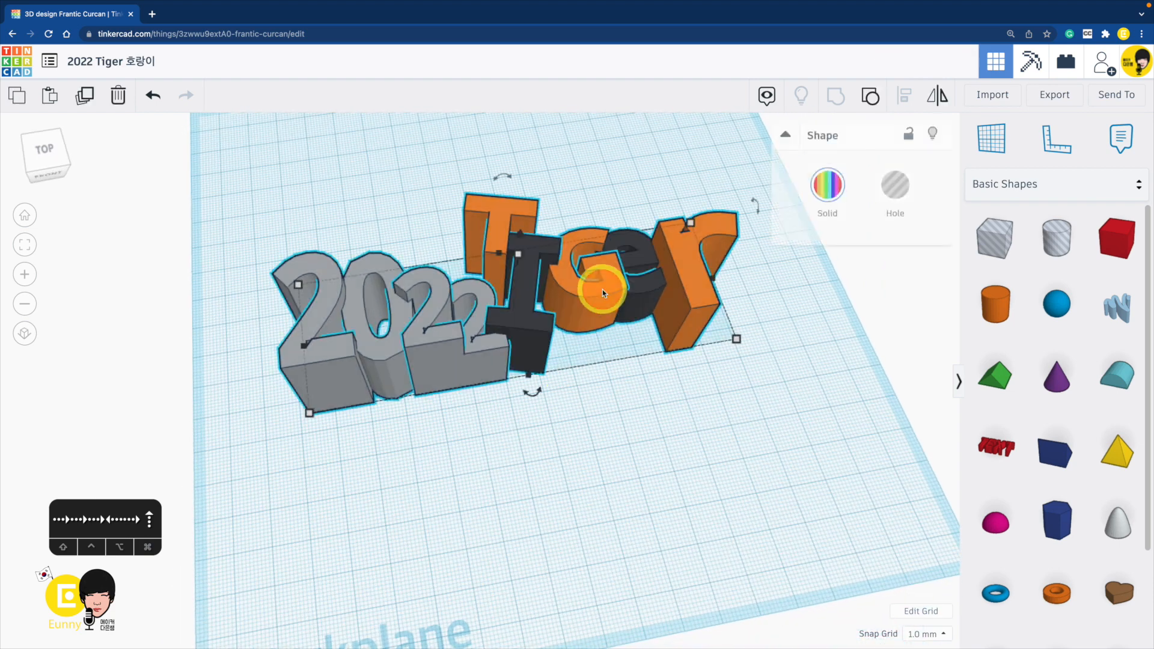
pyautogui.keyDown('shift'); pyautogui.moveTo(755, 223); pyautogui.dragTo(707, 343); pyautogui.keyUp('shift')
pyautogui.press('d')
# Examine the upright lettering from several sides and from the front
pyautogui.moveTo(577, 381); pyautogui.dragTo(299, 320, button='right')
pyautogui.moveTo(597, 309); pyautogui.dragTo(387, 251, button='right')
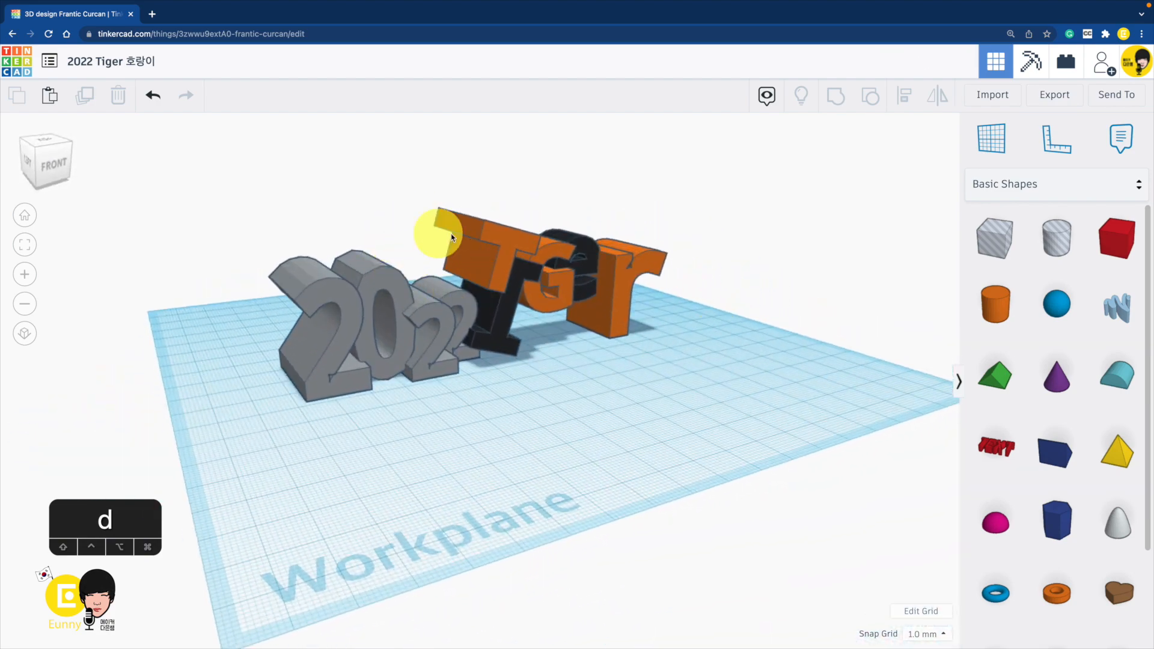
pyautogui.moveTo(452, 237); pyautogui.dragTo(639, 373, button='right')
pyautogui.click(636, 294)
pyautogui.keyDown('shift'); pyautogui.moveTo(607, 243); pyautogui.dragTo(620, 192, button='right'); pyautogui.keyUp('shift')
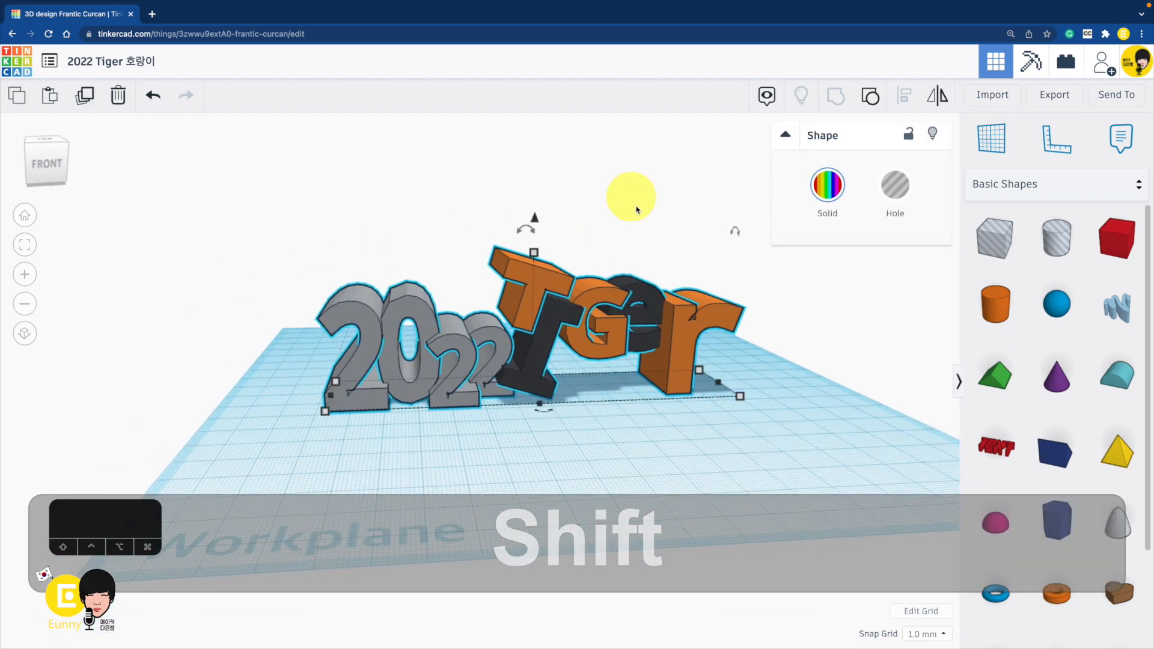
pyautogui.click(774, 395)
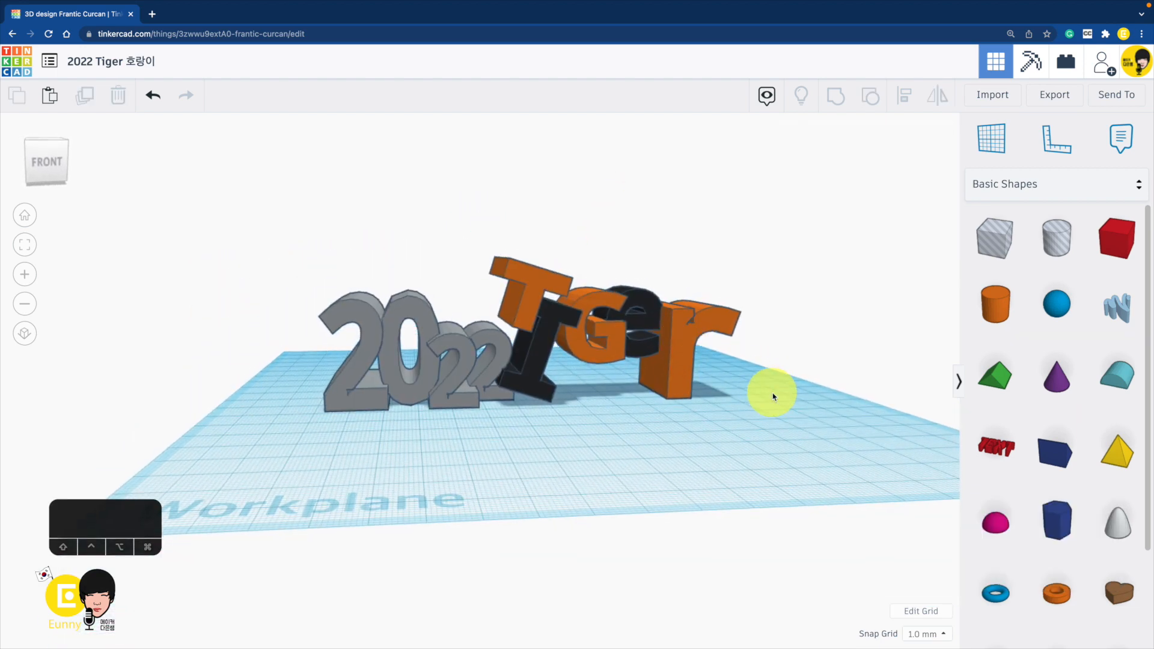
pyautogui.scroll(5, 773, 394)
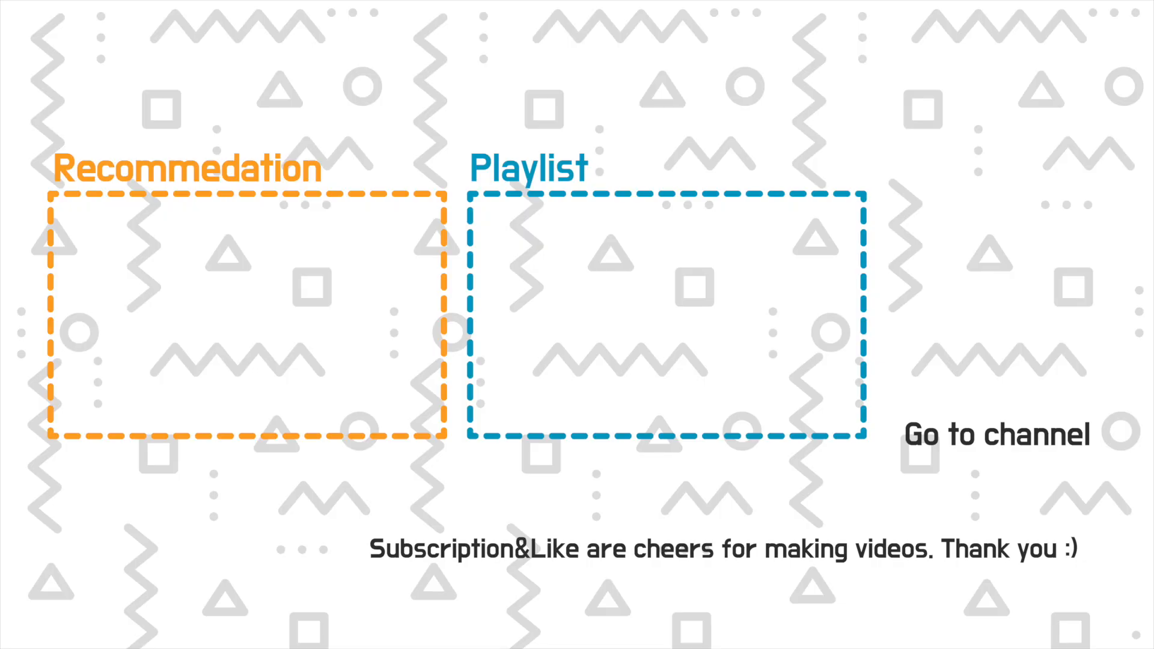